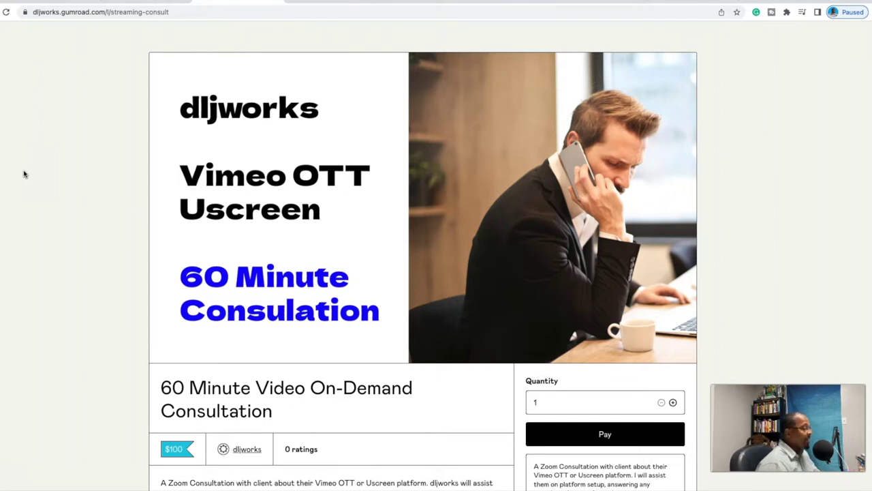
# Set the quantity of the 60 Minute Video On-Demand Consultation to 7 on the product page
pyautogui.scroll(-5, 170, 130)
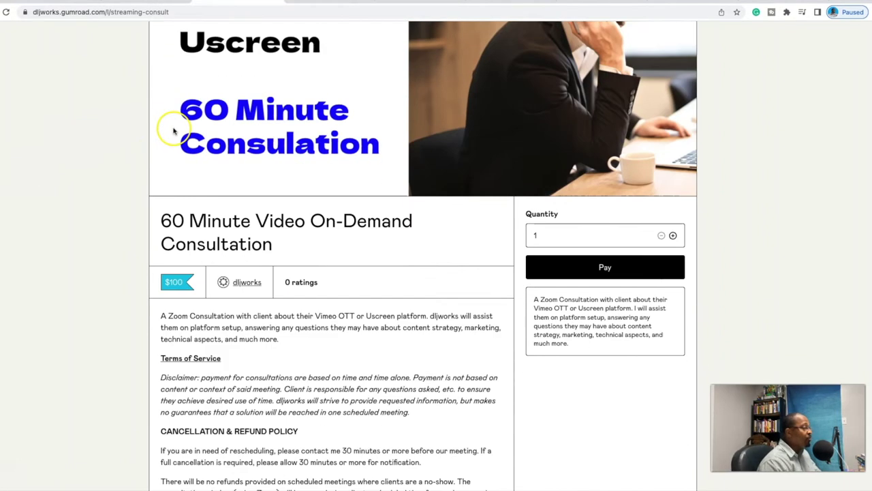
pyautogui.scroll(5, 402, 306)
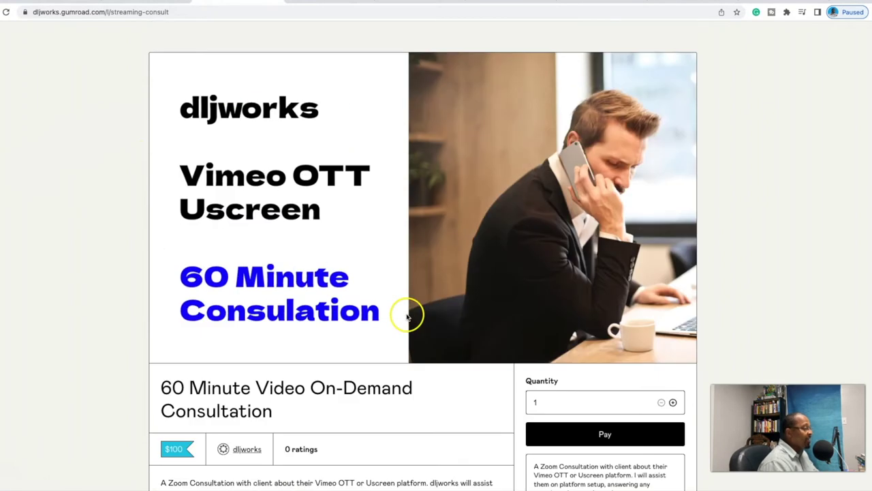
pyautogui.scroll(-2, 341, 197)
pyautogui.scroll(-1, 382, 204)
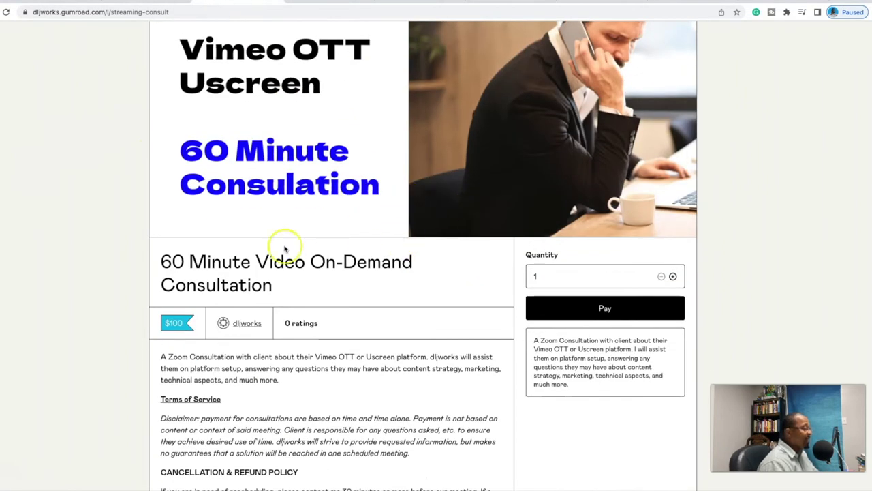
pyautogui.scroll(-2, 170, 245)
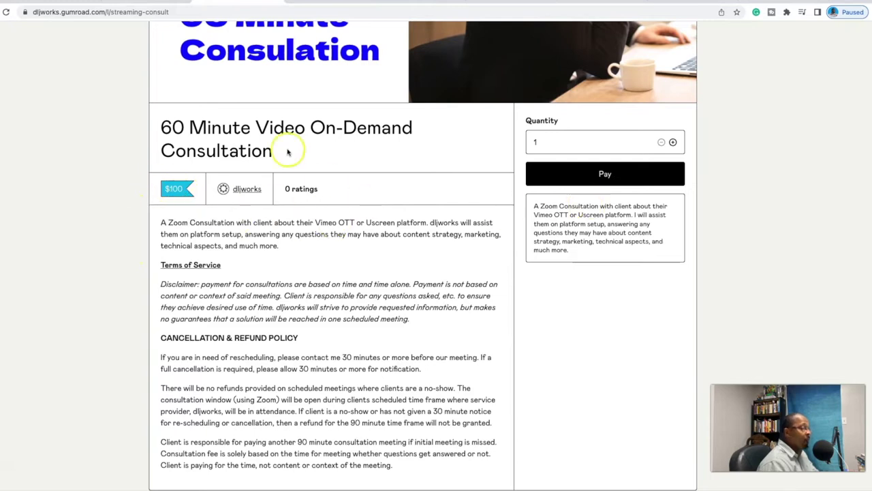
pyautogui.click(673, 142)
pyautogui.click(673, 142)
pyautogui.click(674, 143)
pyautogui.click(674, 142)
pyautogui.click(673, 143)
pyautogui.click(673, 142)
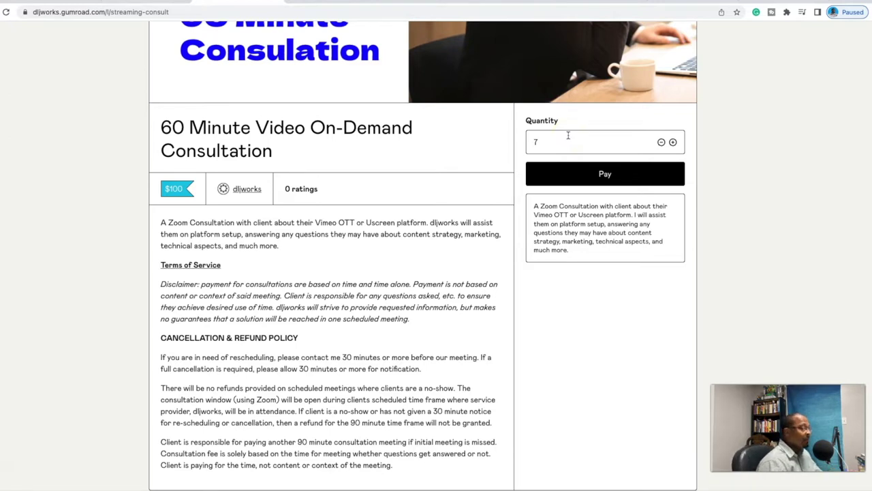
# Switch to Gmail and review the purchase receipt for the 60 Minute Video On-Demand Consultation
pyautogui.scroll(4, 344, 294)
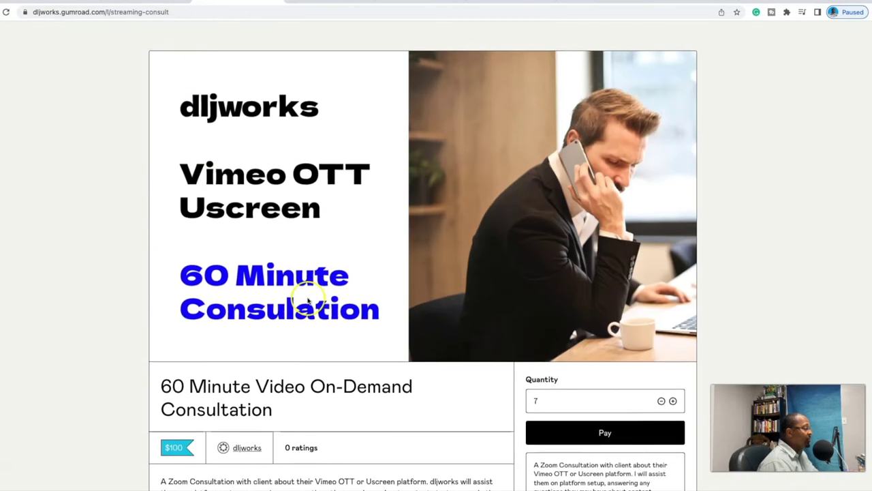
pyautogui.scroll(-2, 590, 276)
pyautogui.click(628, 306)
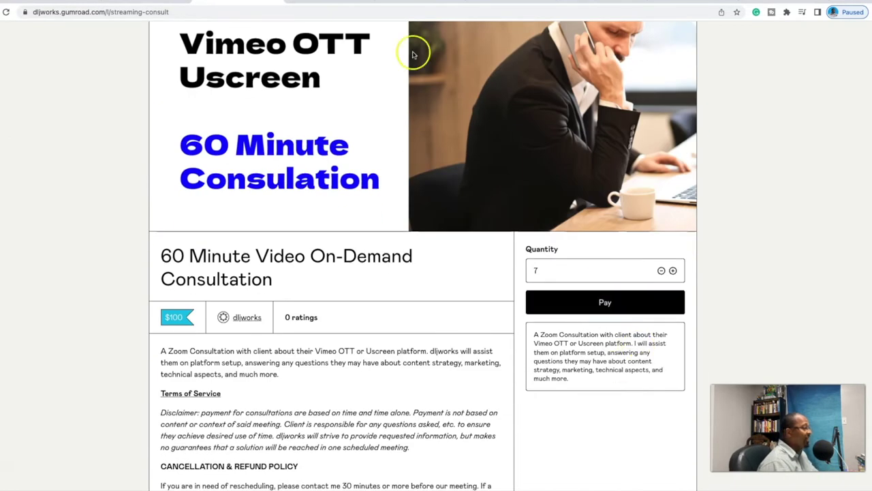
pyautogui.click(326, 3)
pyautogui.scroll(1, 362, 229)
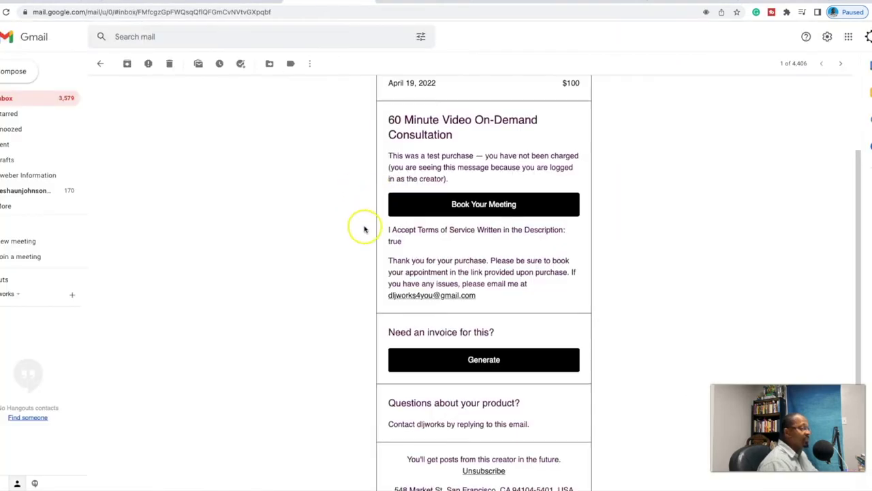
pyautogui.scroll(2, 368, 235)
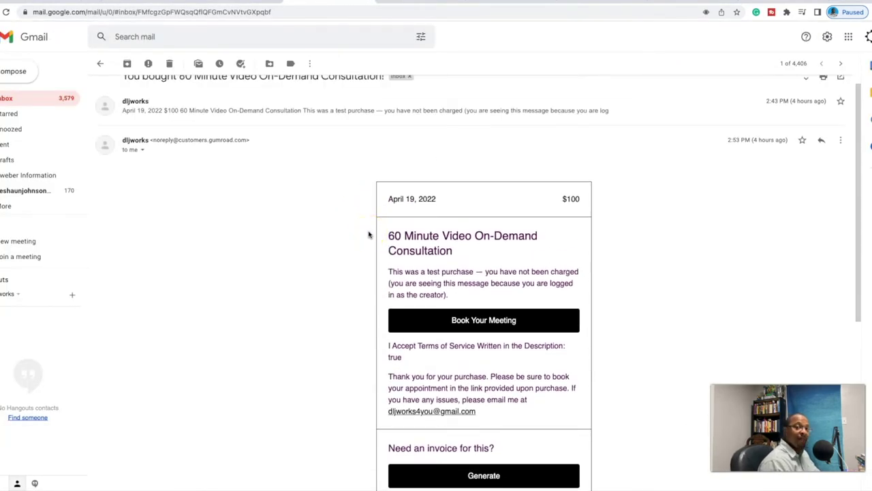
pyautogui.scroll(-1, 417, 204)
pyautogui.scroll(-1, 417, 205)
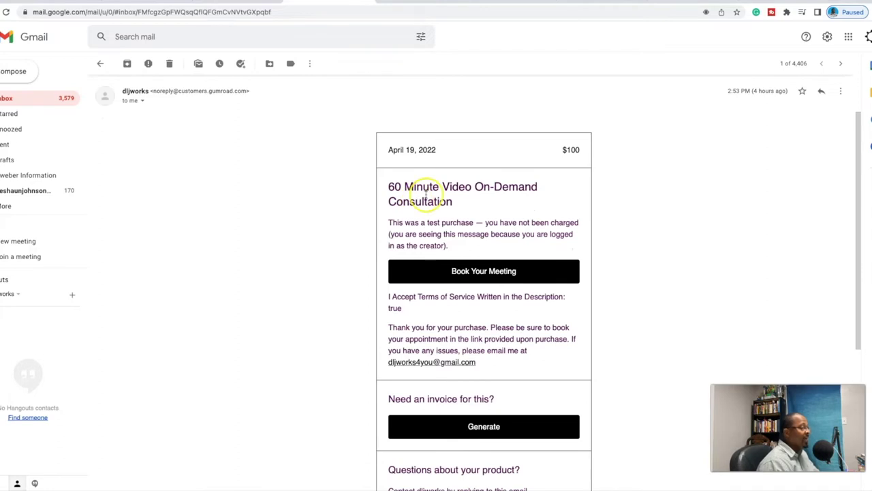
# Open the meeting booking page from the receipt email and select Friday, April 22 as the date
pyautogui.scroll(-1, 421, 179)
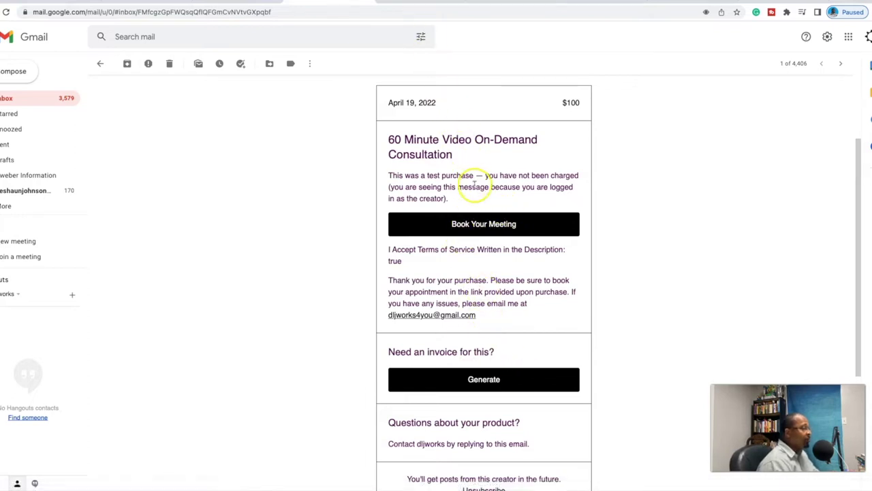
pyautogui.click(481, 222)
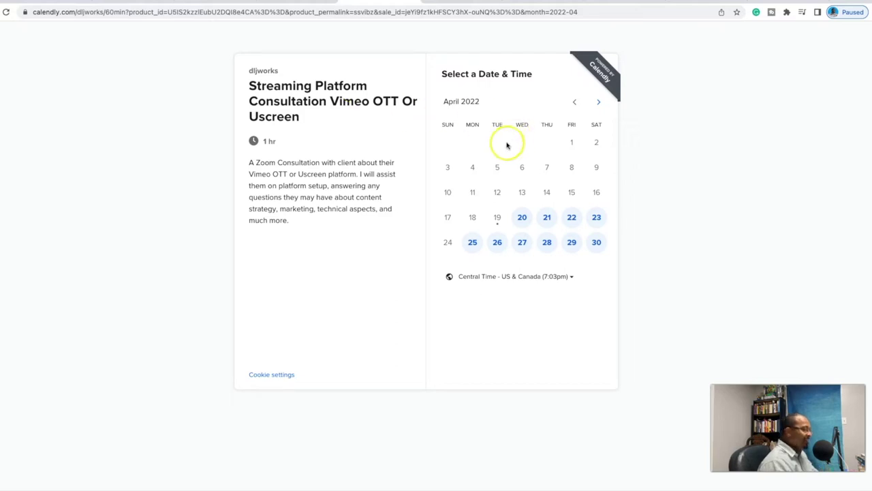
pyautogui.click(571, 217)
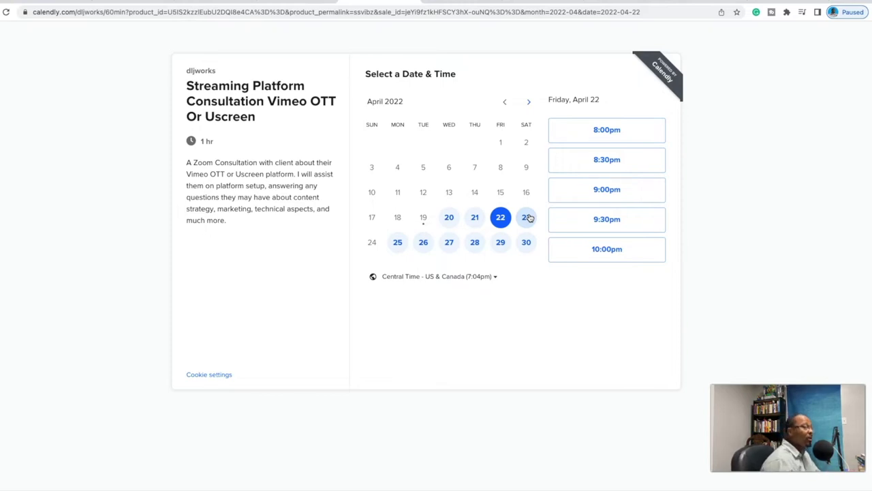
# Return to the Gumroad consultation product page and review its description, terms and cancellation policy
pyautogui.click(204, 4)
pyautogui.scroll(1, 157, 68)
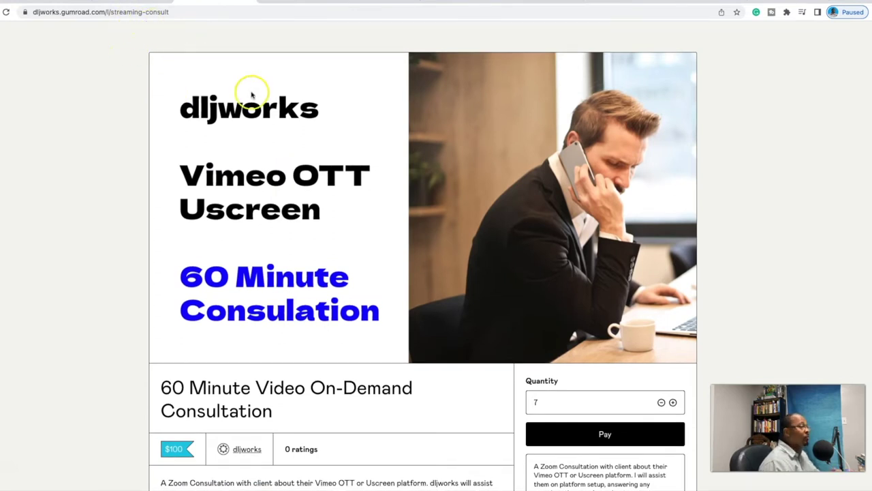
pyautogui.scroll(-4, 415, 247)
pyautogui.scroll(2, 545, 321)
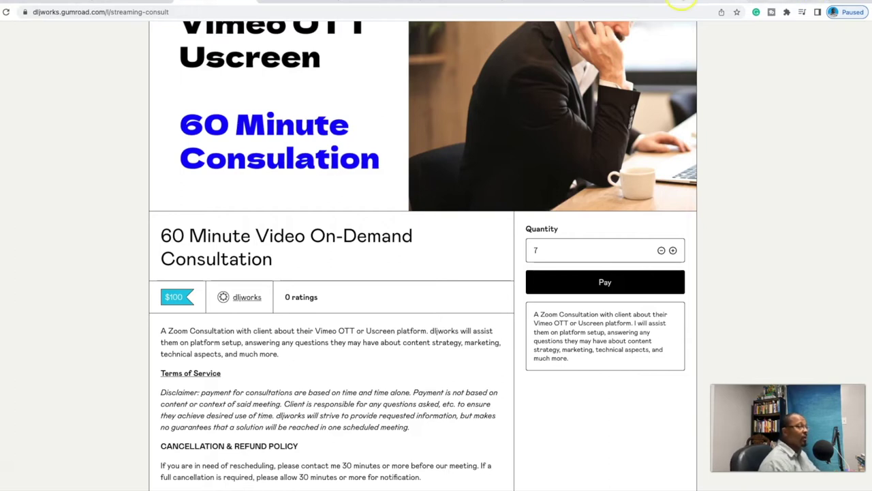
# Switch to the Calendly pricing page and examine the features by plan, including payment collection with Stripe and PayPal
pyautogui.click(629, 2)
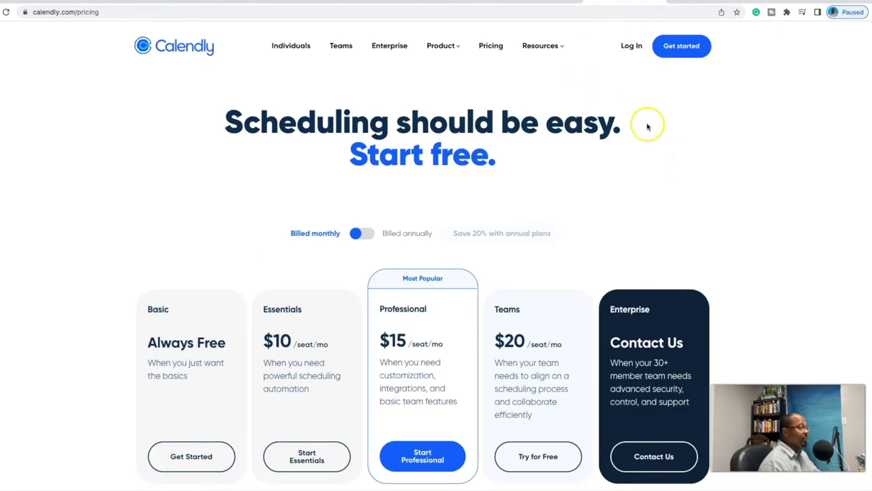
pyautogui.click(752, 136)
pyautogui.scroll(-3, 223, 166)
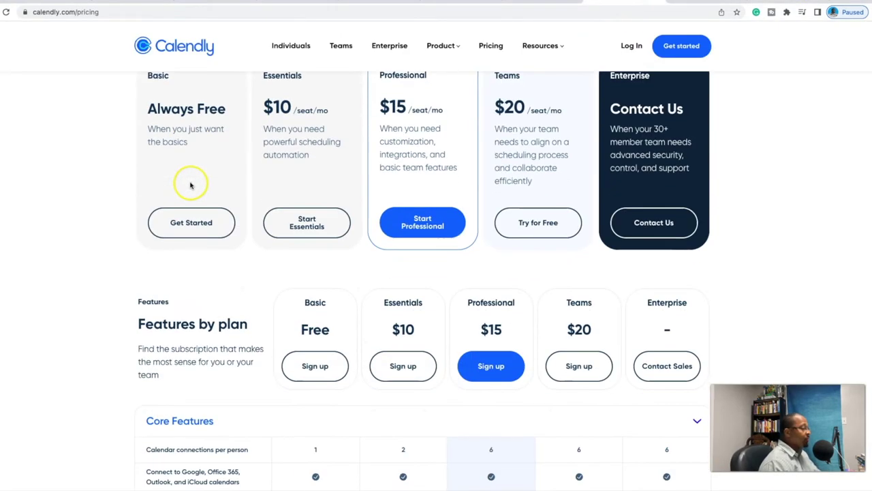
pyautogui.scroll(-3, 377, 145)
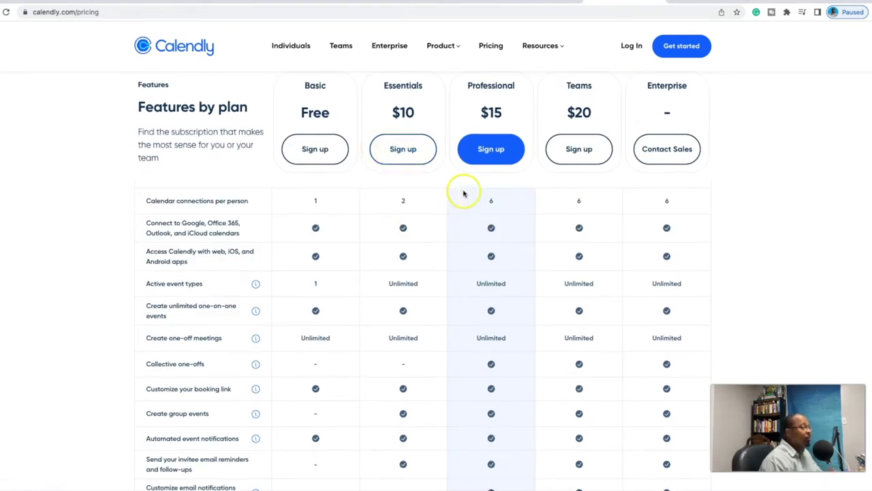
pyautogui.scroll(-9, 516, 161)
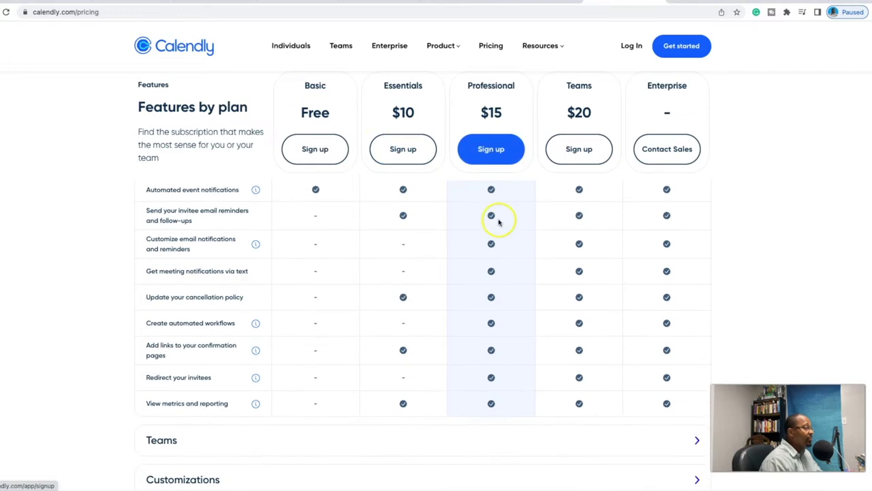
pyautogui.scroll(1, 497, 221)
pyautogui.scroll(-4, 495, 224)
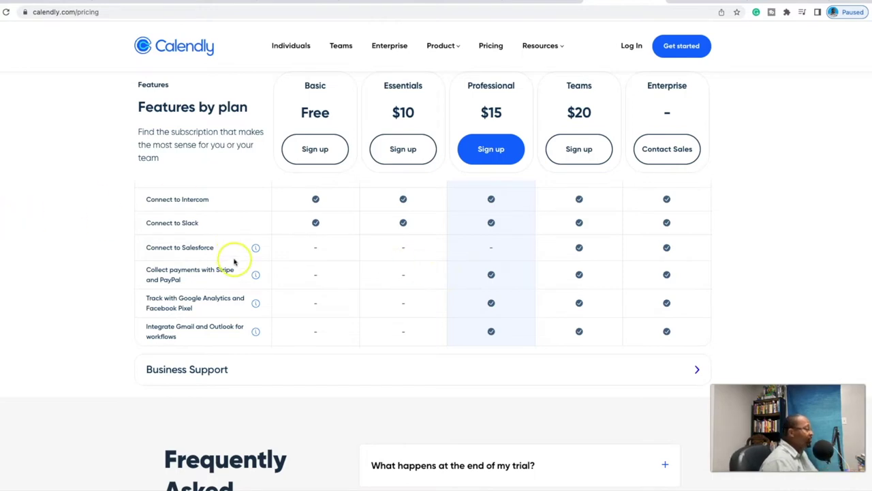
pyautogui.moveTo(255, 275)
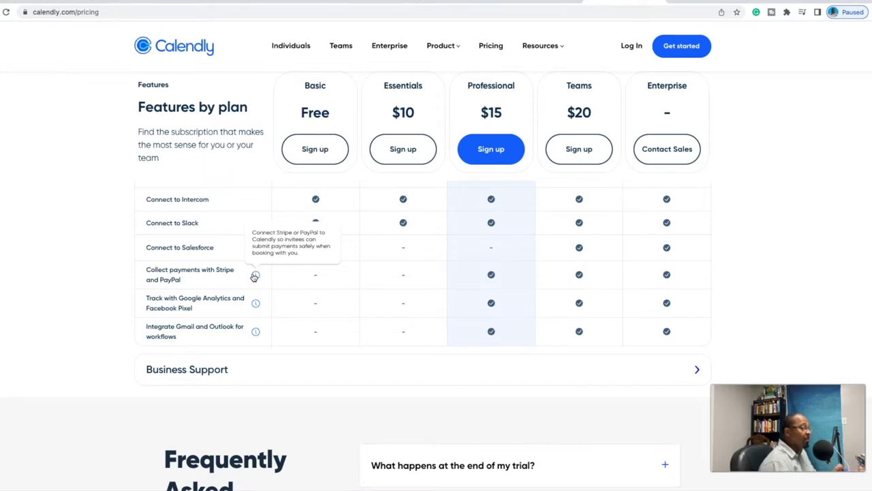
# Compare the monthly prices of the Calendly Basic, Essentials, Professional, Teams and Enterprise plans
pyautogui.scroll(15, 214, 277)
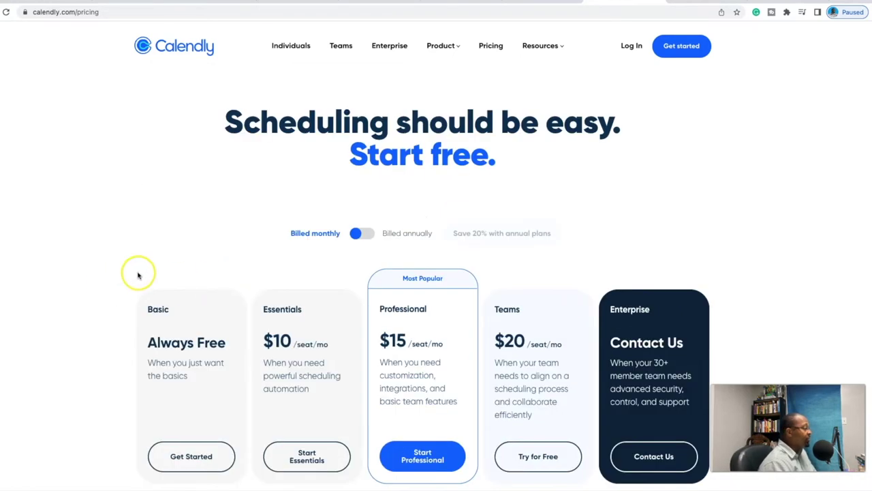
pyautogui.scroll(-1, 205, 291)
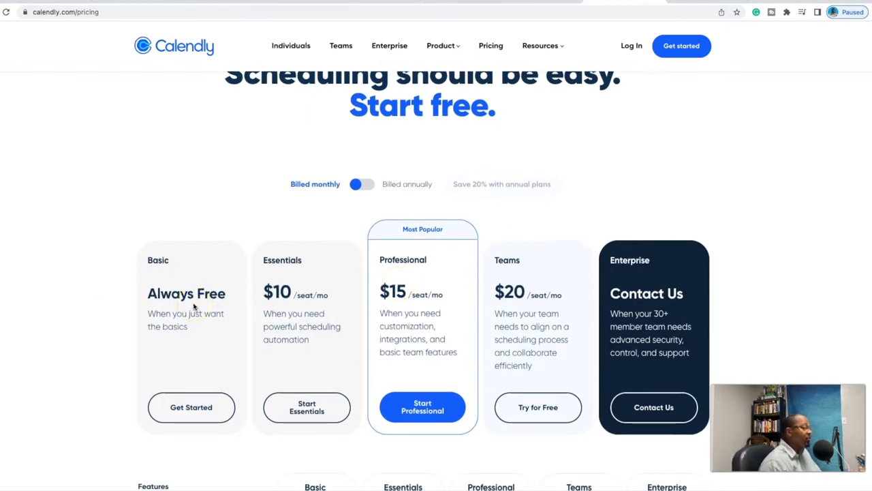
pyautogui.scroll(-3, 204, 307)
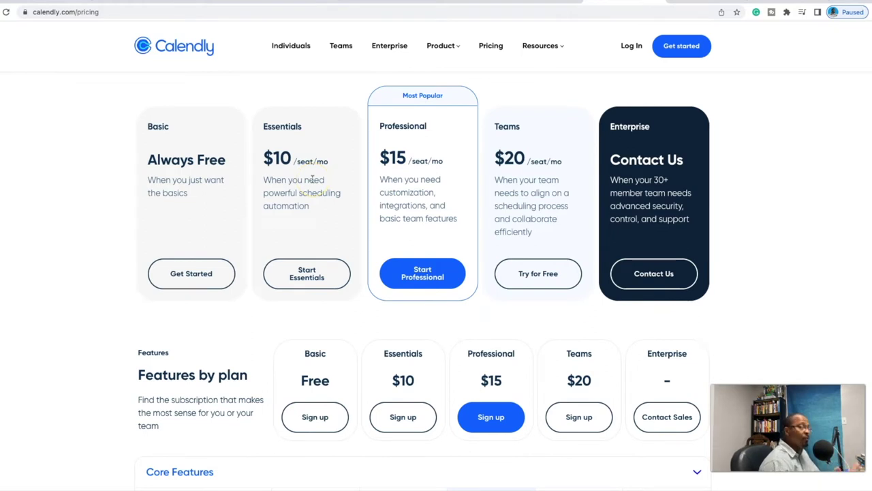
pyautogui.scroll(4, 403, 232)
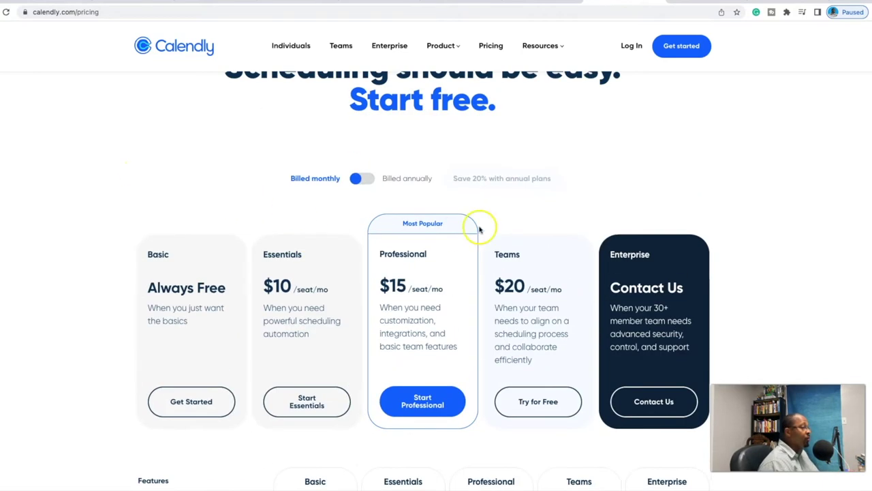
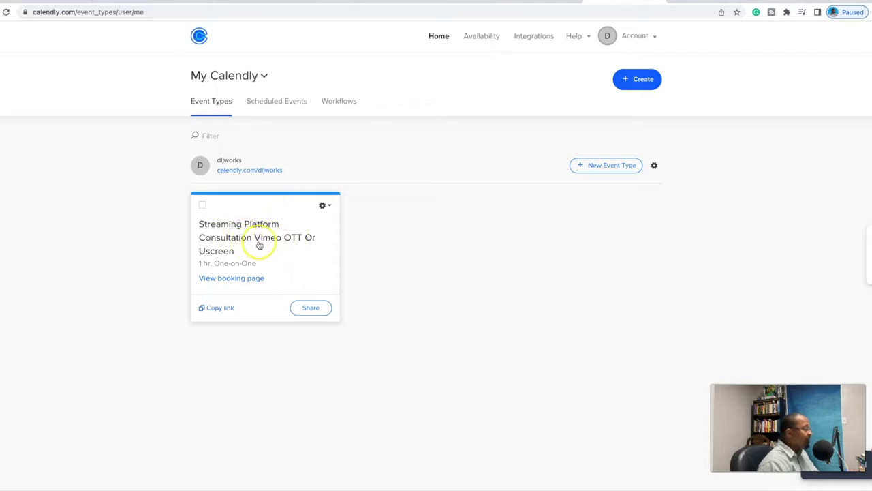
# Open the Streaming Platform Consultation event type for editing and expand its event name, location and description settings
pyautogui.click(326, 206)
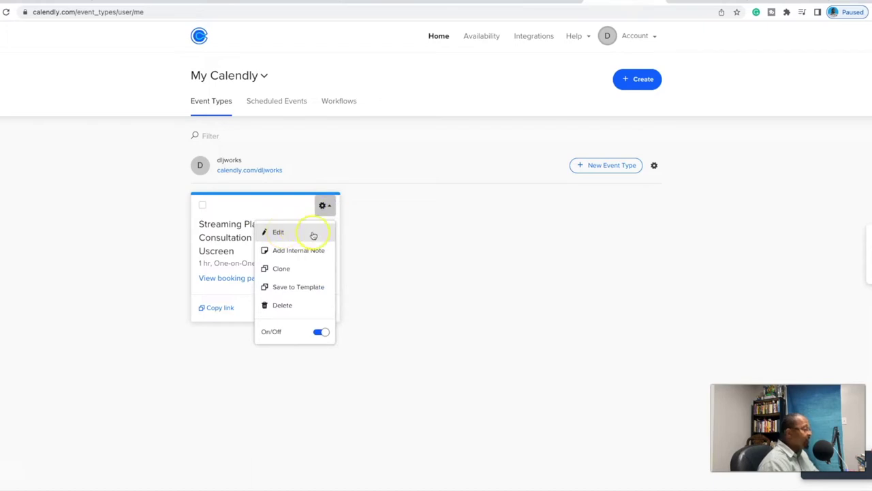
pyautogui.click(312, 233)
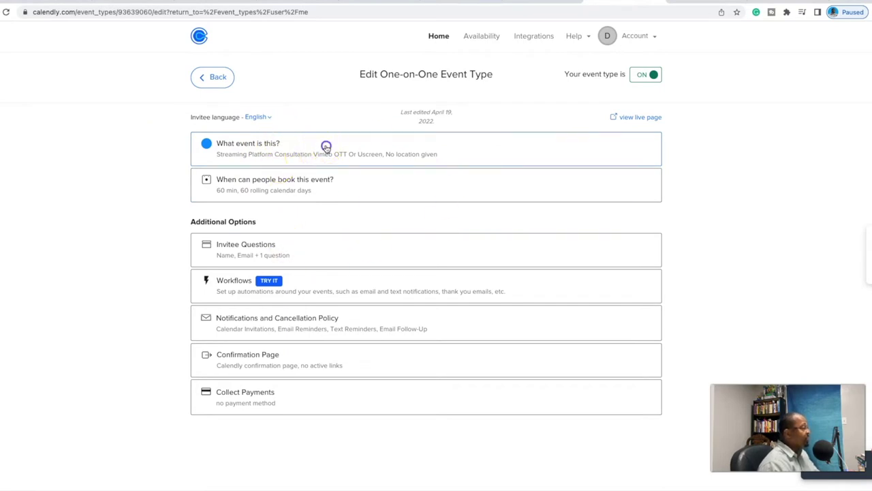
pyautogui.click(327, 147)
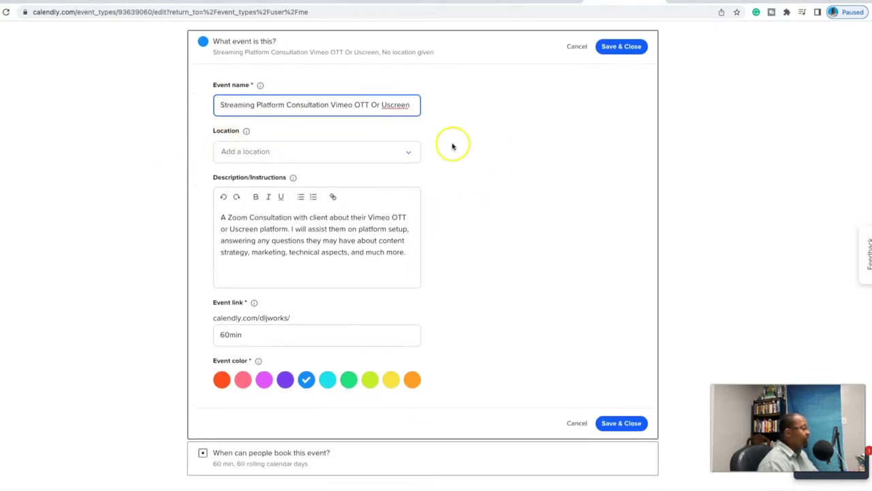
# Examine the available location options for the event without choosing one
pyautogui.click(411, 154)
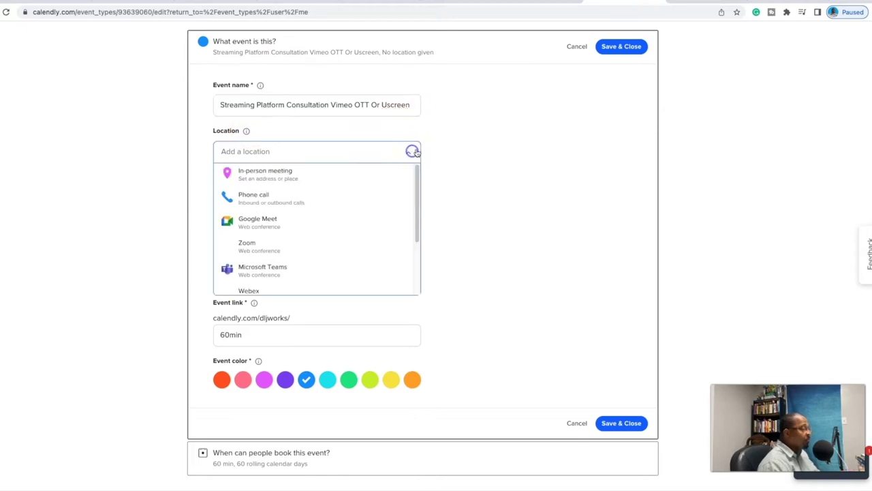
pyautogui.click(463, 141)
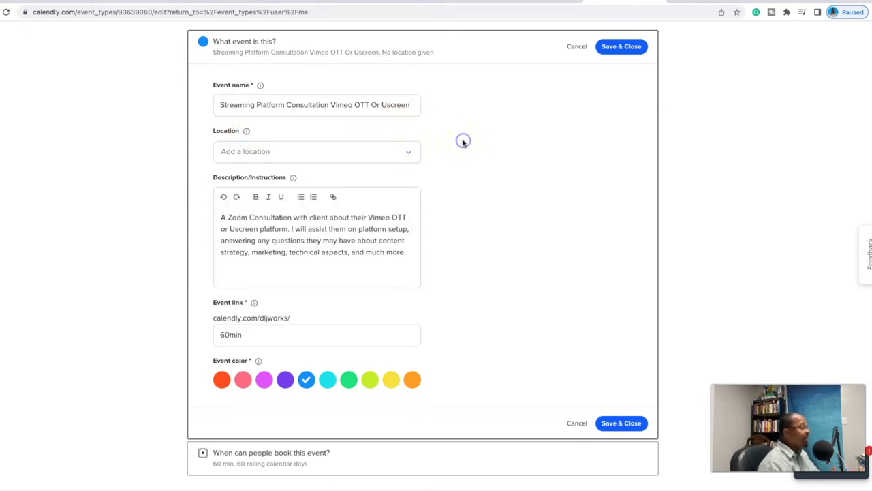
pyautogui.click(414, 155)
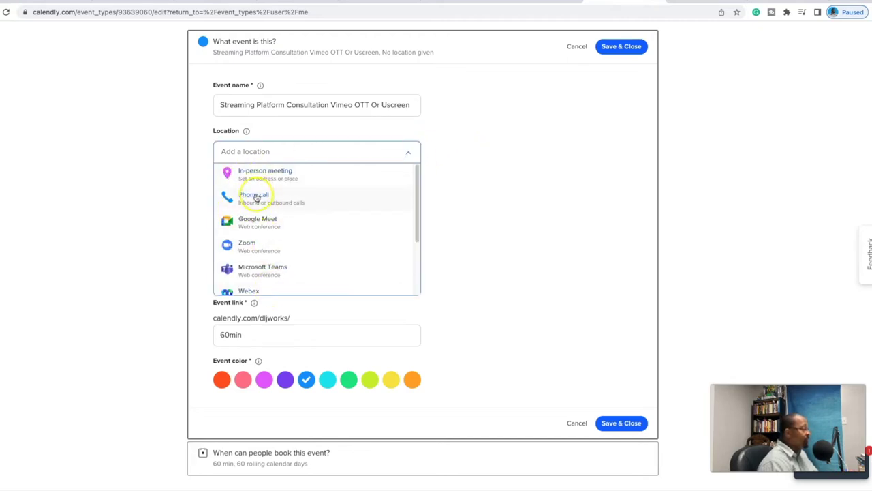
pyautogui.click(457, 171)
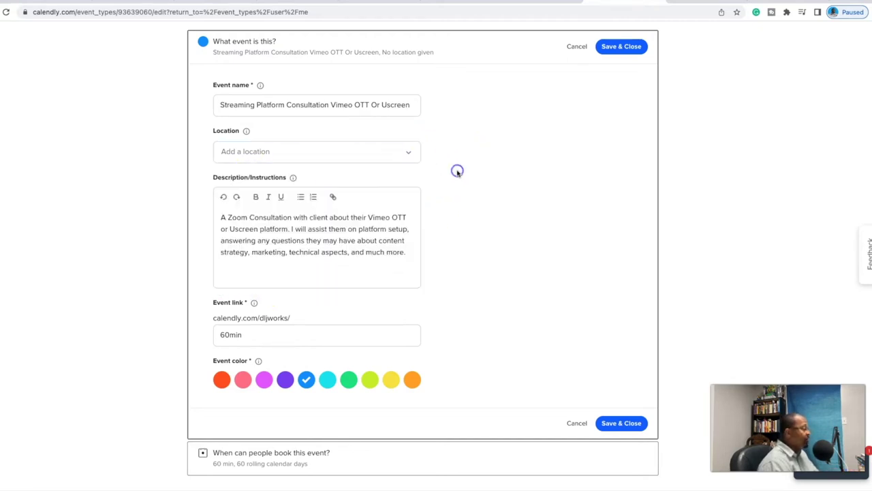
pyautogui.click(374, 147)
pyautogui.scroll(-3, 341, 210)
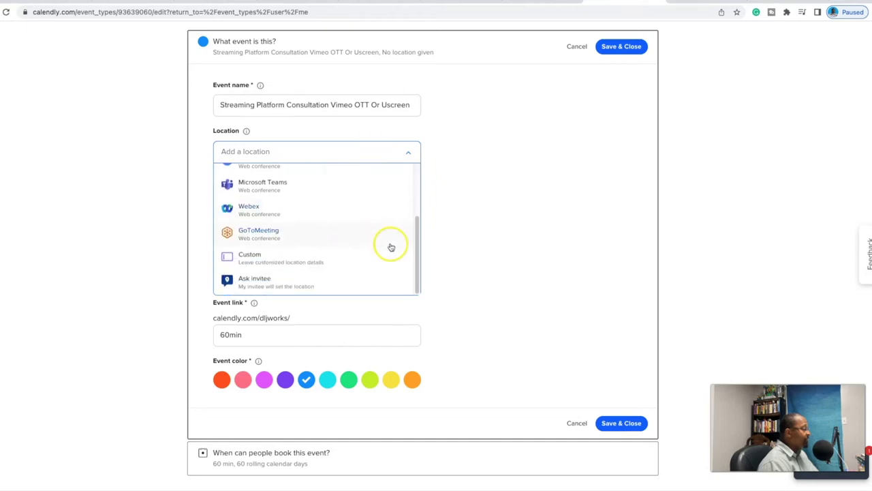
pyautogui.scroll(3, 413, 218)
pyautogui.click(465, 159)
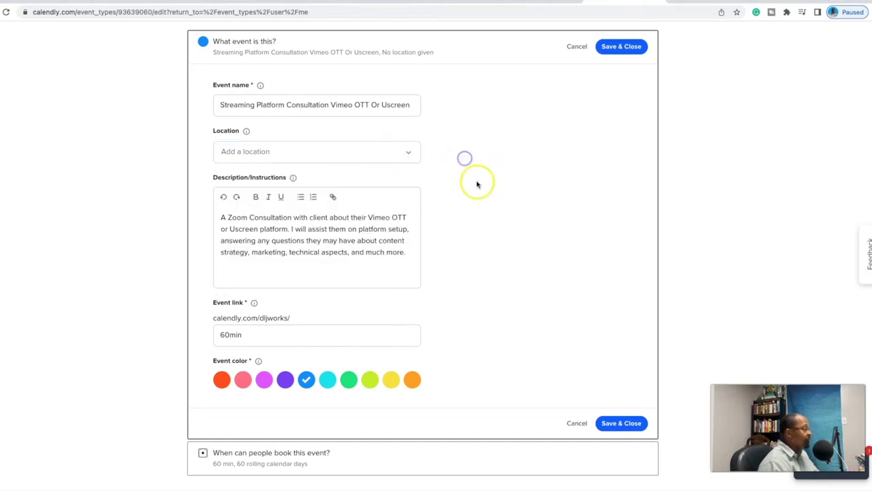
# Compare the event's description with the consultation description on the Gumroad product page, and return to the Calendly event editor
pyautogui.scroll(-1, 473, 196)
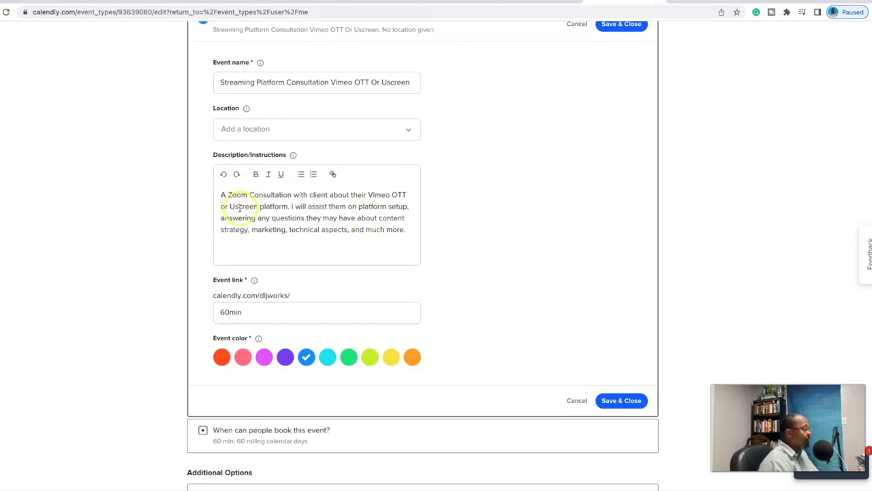
pyautogui.click(206, 2)
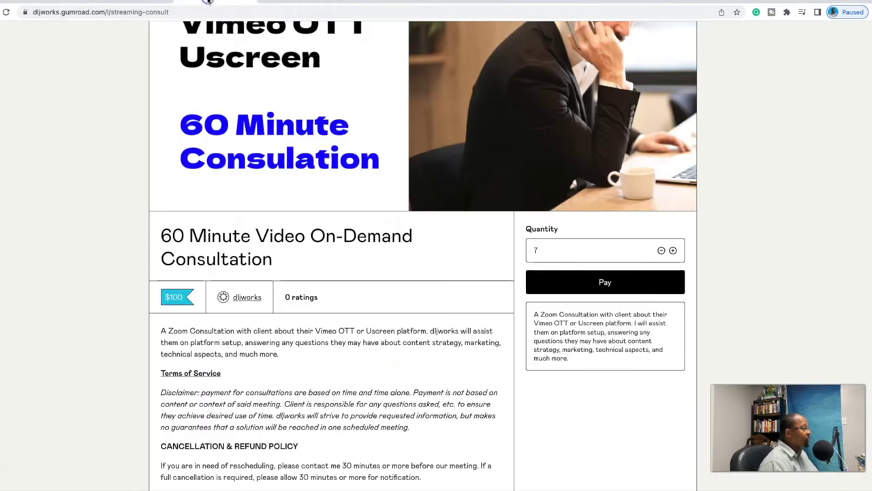
pyautogui.scroll(-3, 240, 218)
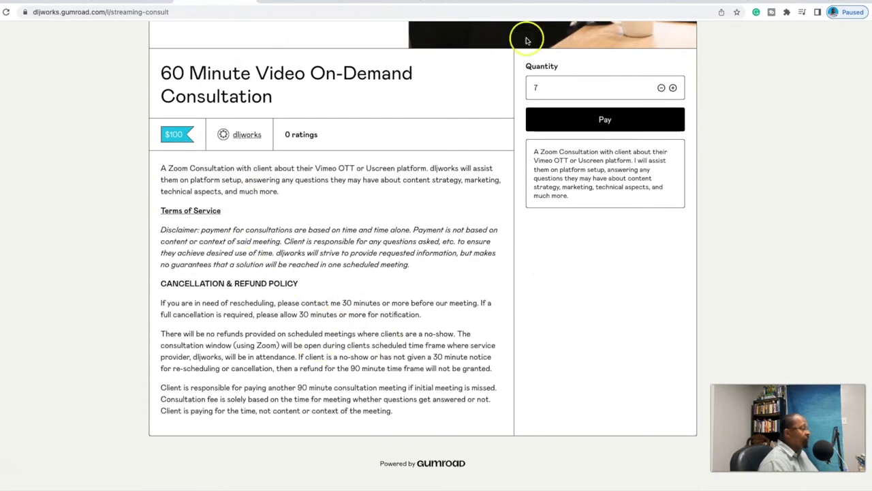
pyautogui.click(543, 4)
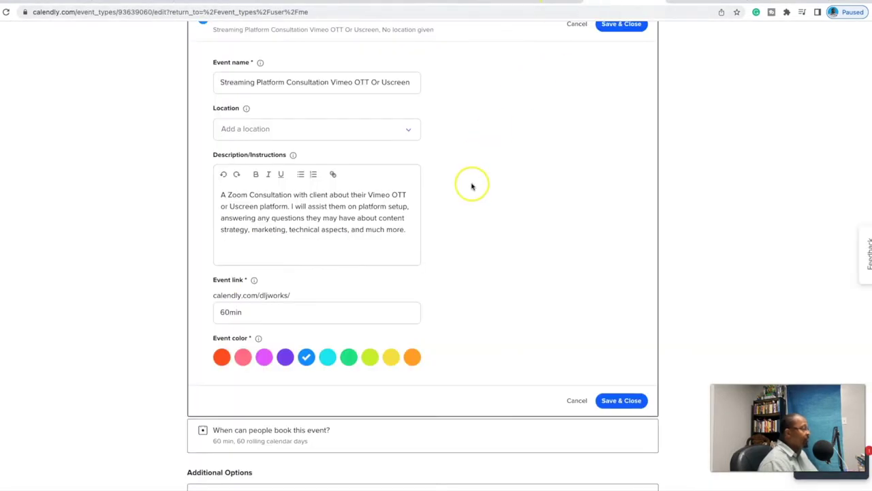
# Read the help note on the event link, review the link and color settings, and close the event details without saving
pyautogui.scroll(-2, 471, 185)
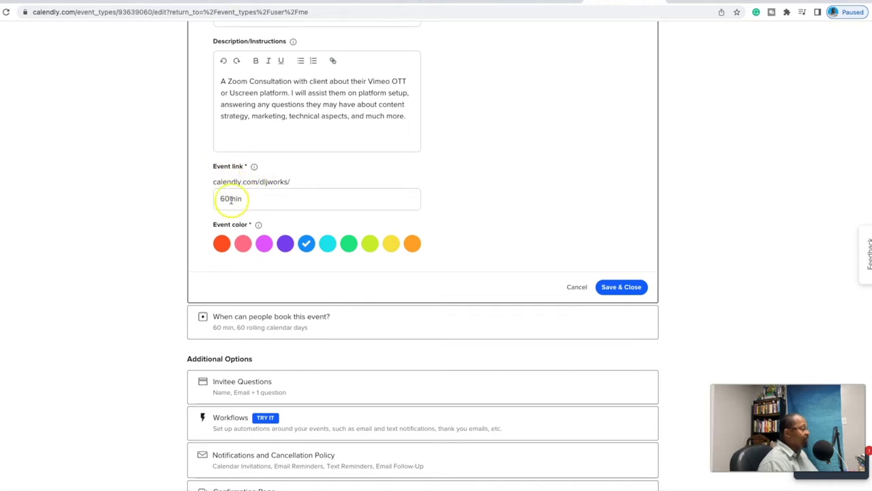
pyautogui.click(254, 166)
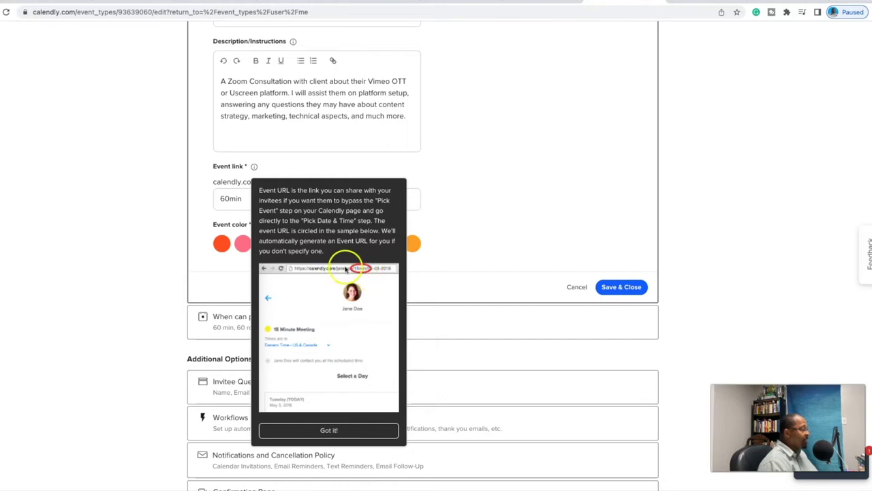
pyautogui.click(444, 169)
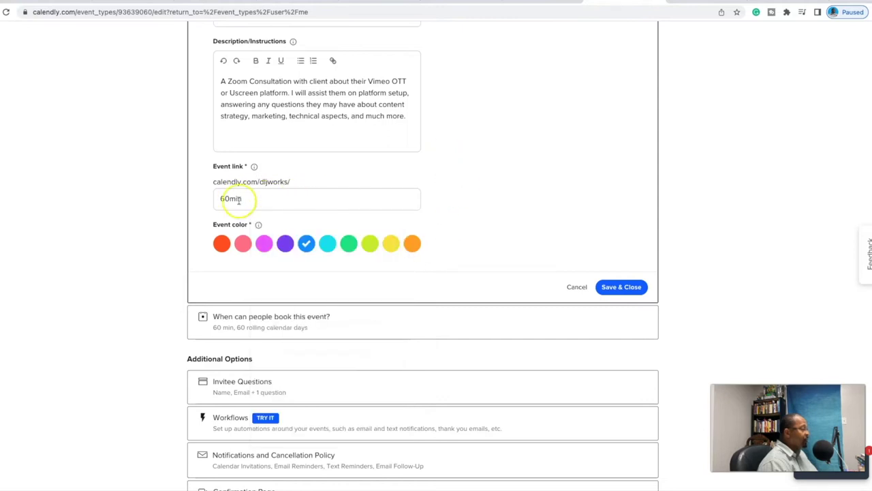
pyautogui.scroll(-1, 466, 159)
pyautogui.scroll(-3, 466, 159)
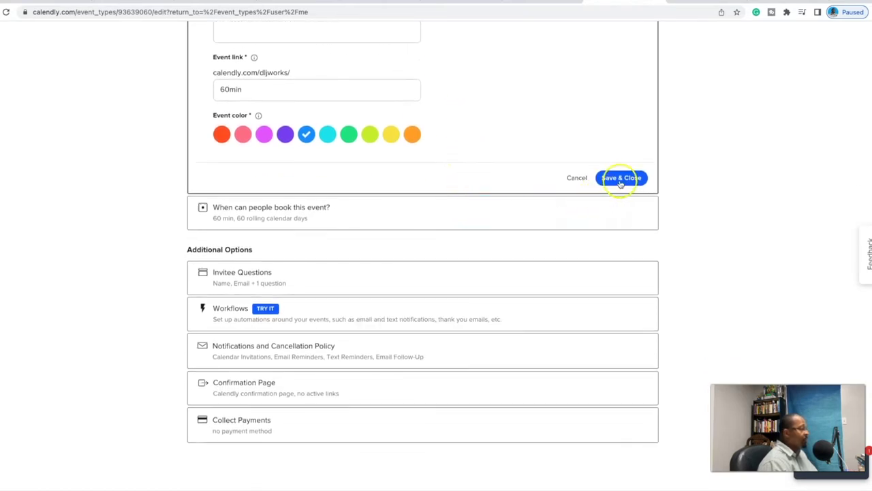
pyautogui.click(576, 178)
# Expand the event's booking availability settings and examine the date range and duration options without changing them
pyautogui.click(351, 192)
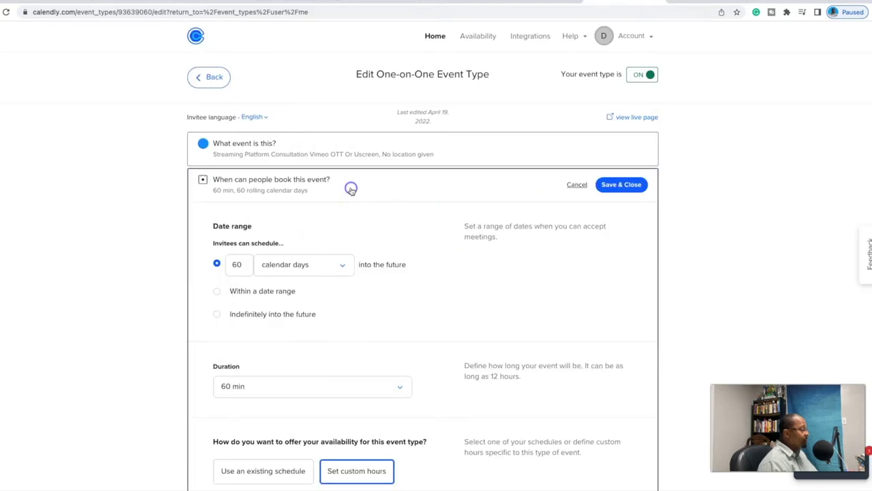
pyautogui.scroll(-2, 382, 217)
pyautogui.scroll(-2, 259, 208)
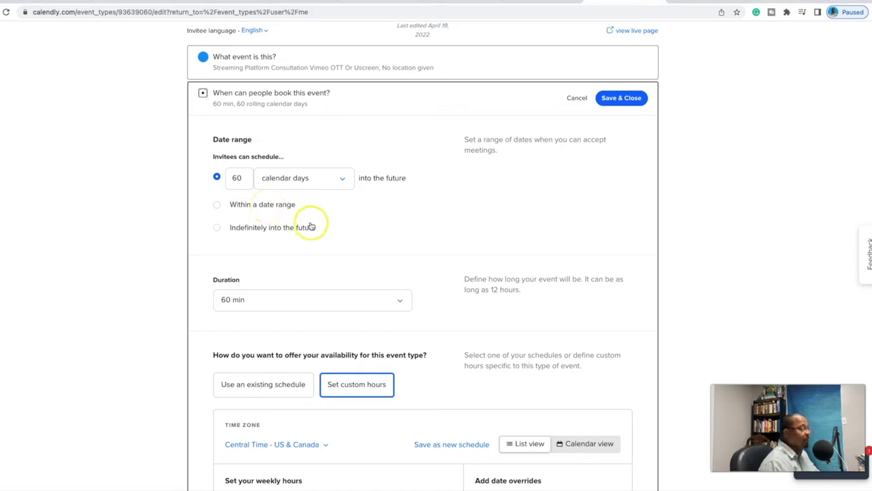
pyautogui.scroll(-2, 303, 224)
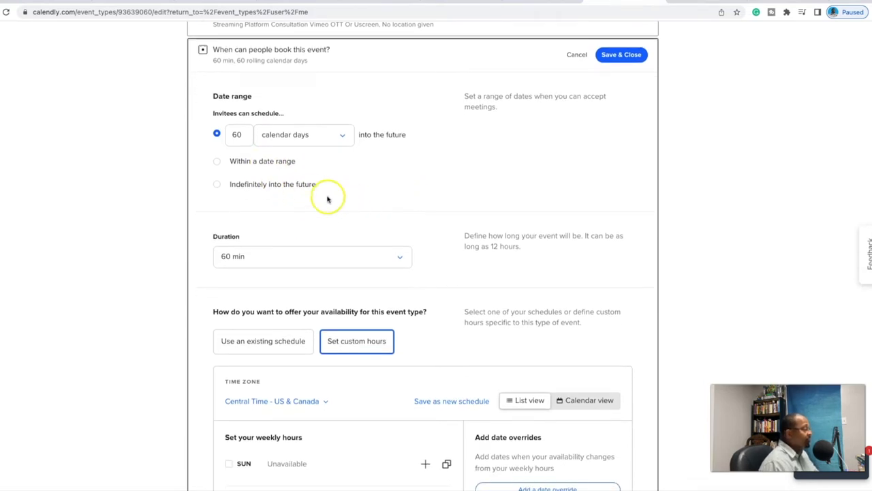
pyautogui.scroll(-1, 327, 199)
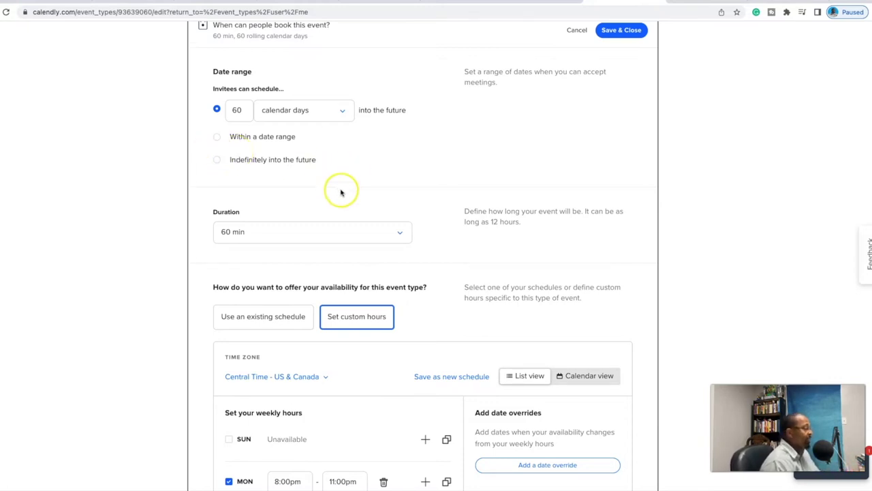
pyautogui.scroll(-1, 340, 189)
pyautogui.click(408, 215)
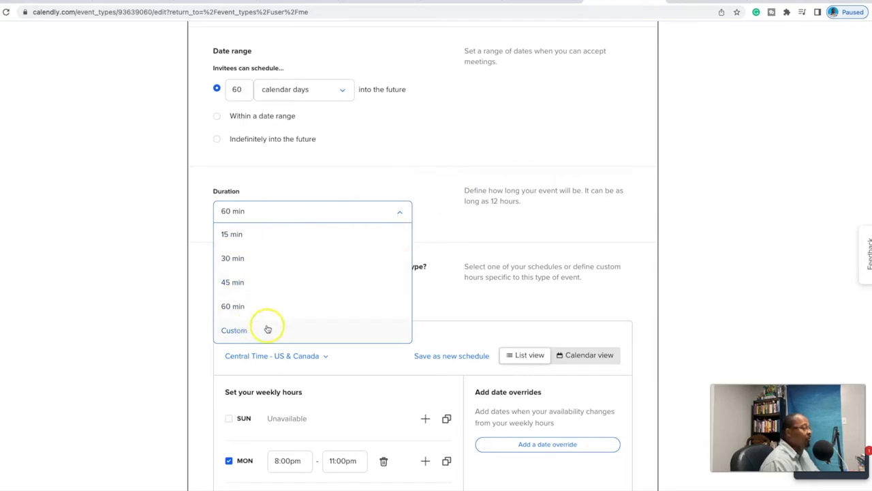
pyautogui.click(436, 167)
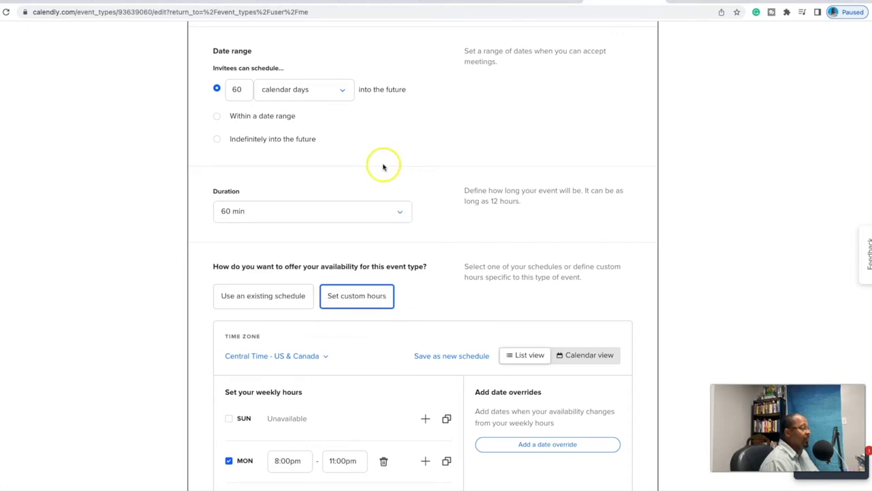
# Review the custom weekly hours and the buffer times before and after events, and close the availability settings without saving
pyautogui.scroll(-1, 382, 167)
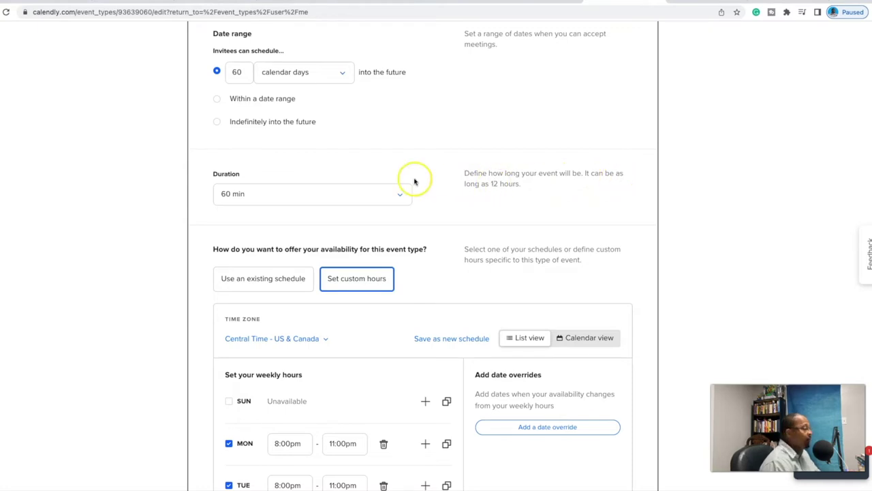
pyautogui.scroll(-3, 416, 180)
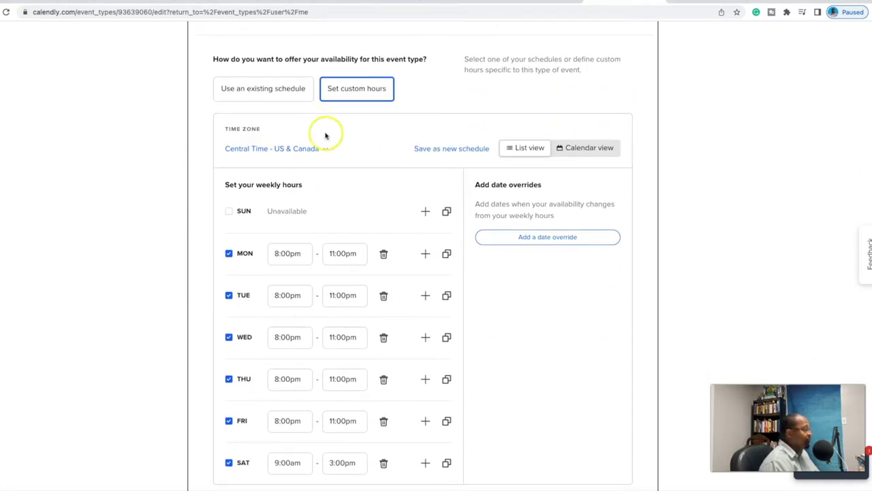
pyautogui.scroll(-2, 316, 161)
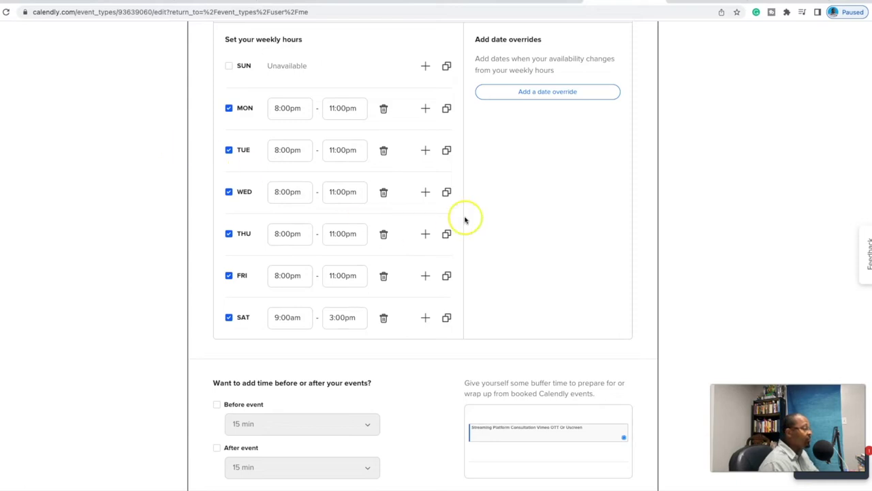
pyautogui.scroll(-2, 503, 246)
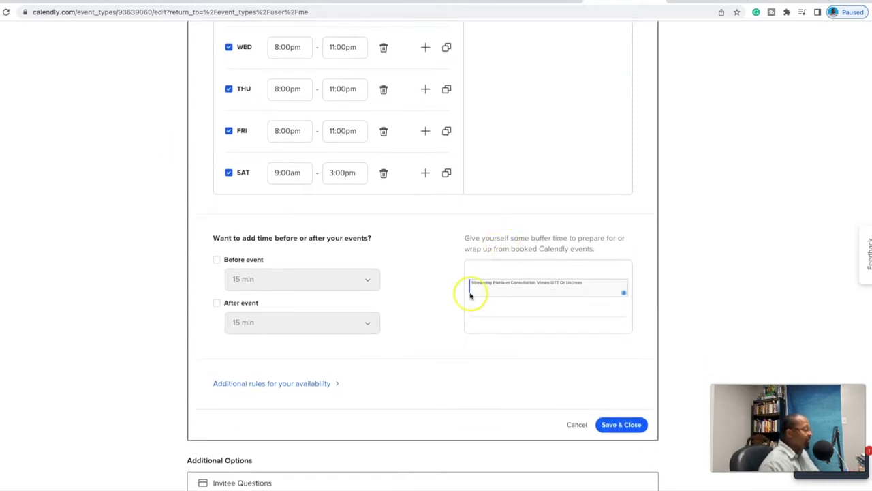
pyautogui.scroll(5, 488, 300)
pyautogui.scroll(3, 585, 278)
pyautogui.scroll(-11, 593, 241)
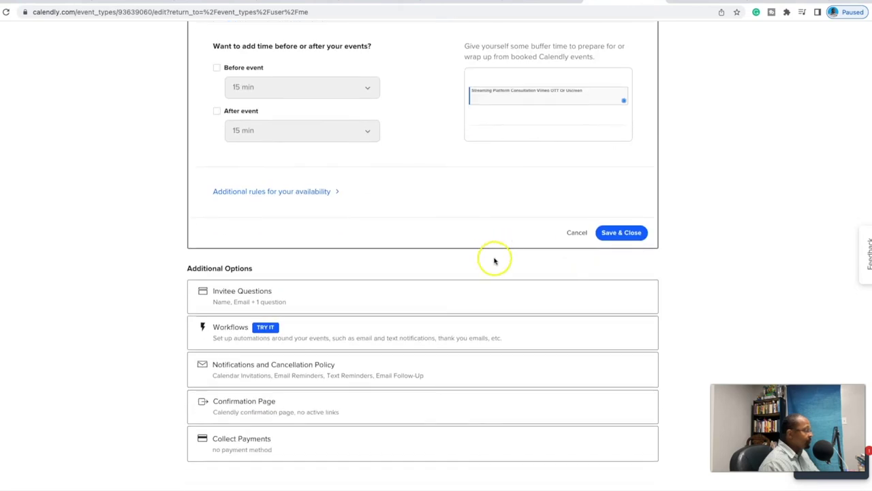
pyautogui.click(577, 232)
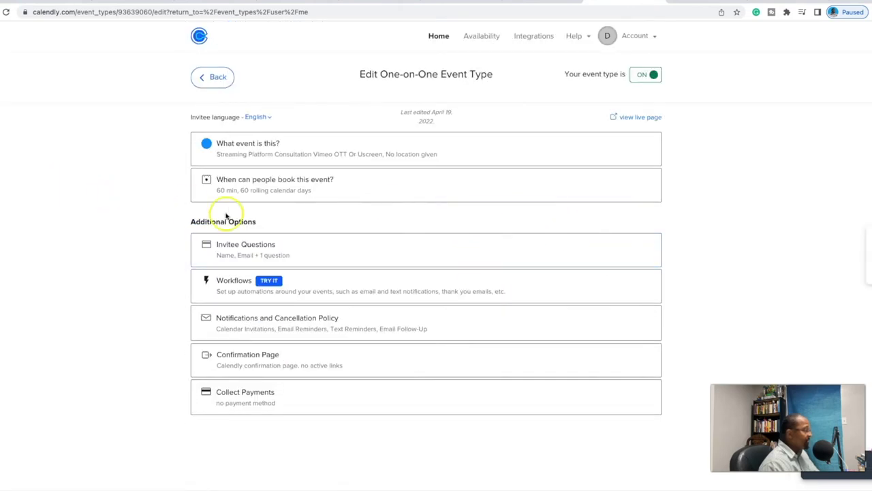
# Expand the Invitee Questions, review the form fields that invitees fill in, and close the section without saving
pyautogui.click(352, 248)
pyautogui.scroll(-3, 75, 209)
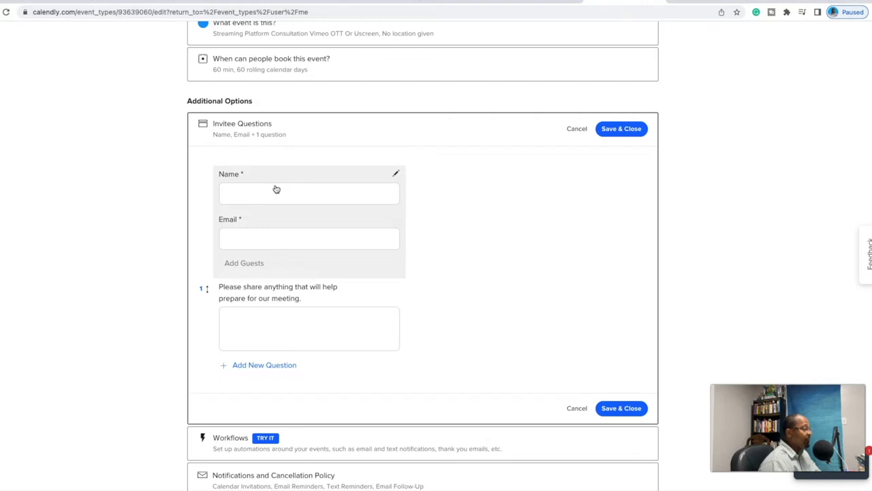
pyautogui.click(576, 129)
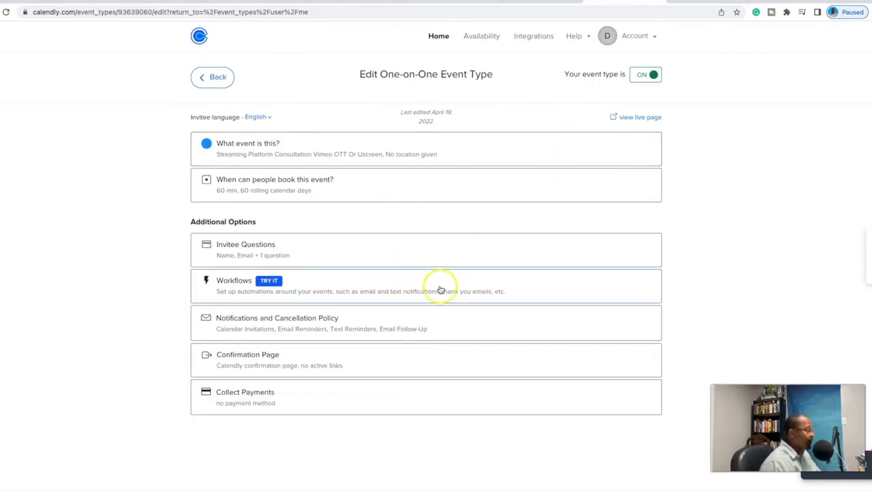
# Expand the Workflows section, examine the example automations for the event type, and close it
pyautogui.click(352, 285)
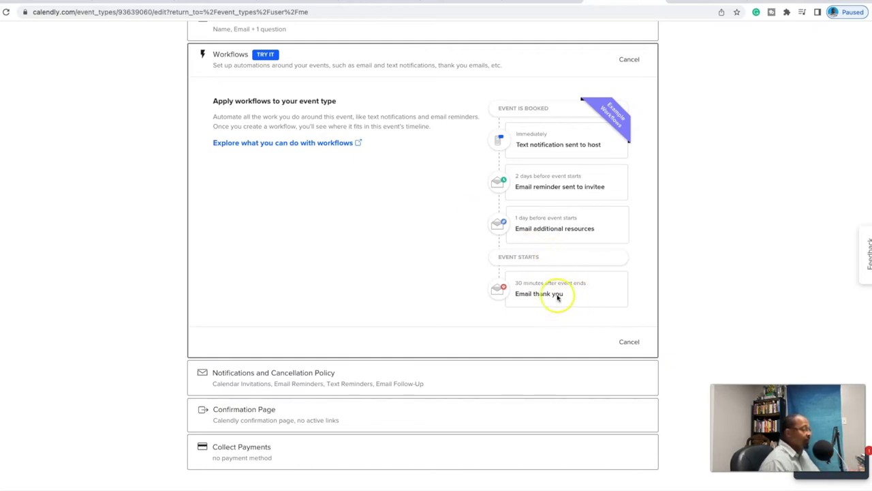
pyautogui.scroll(-1, 404, 199)
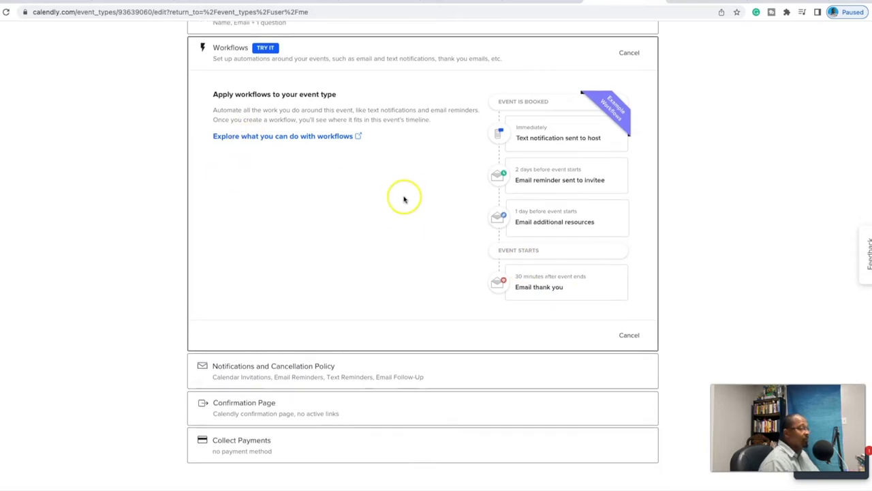
pyautogui.scroll(-1, 404, 198)
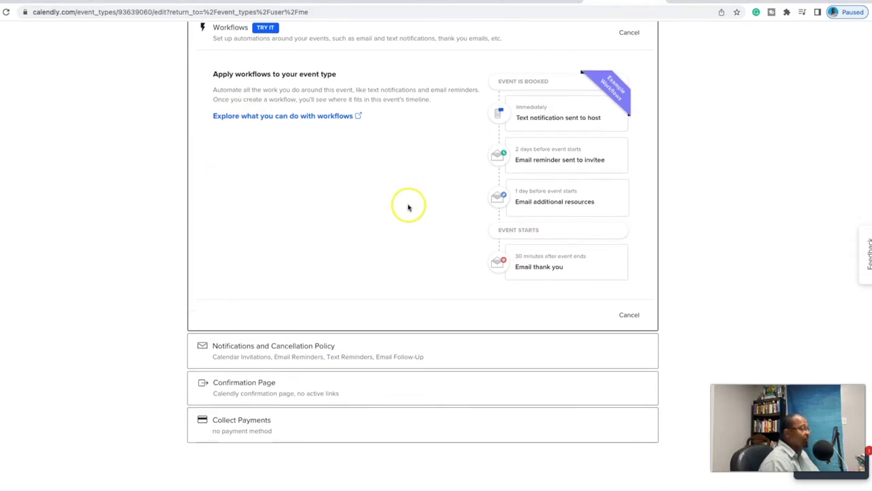
pyautogui.click(630, 316)
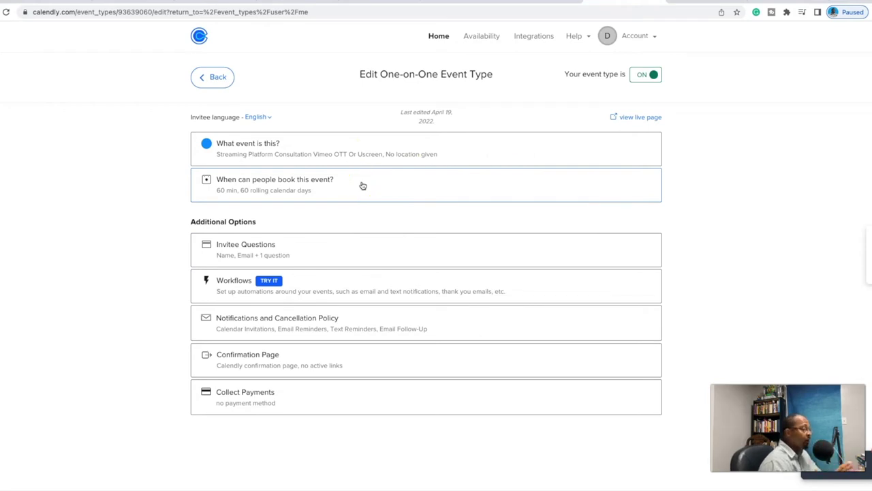
# Examine the event's calendar invitations, email reminders, follow-up and text reminders under Notifications and Cancellation Policy, and close the section without saving
pyautogui.click(314, 326)
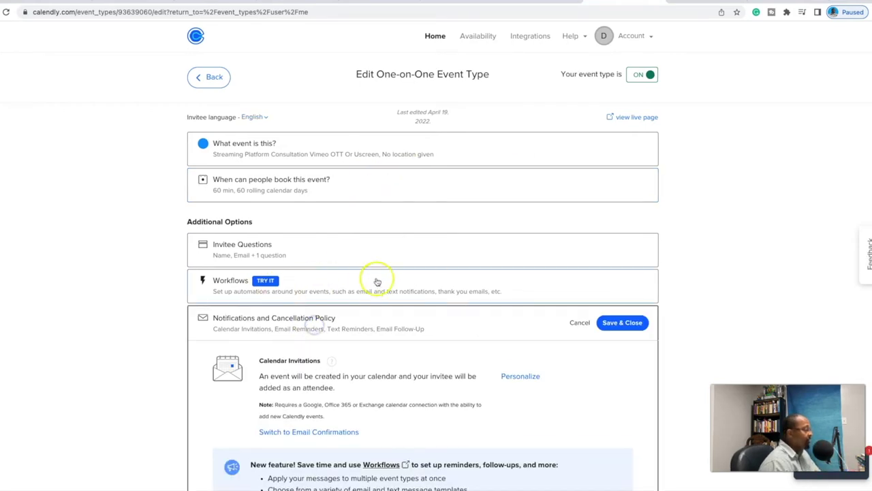
pyautogui.scroll(-6, 382, 277)
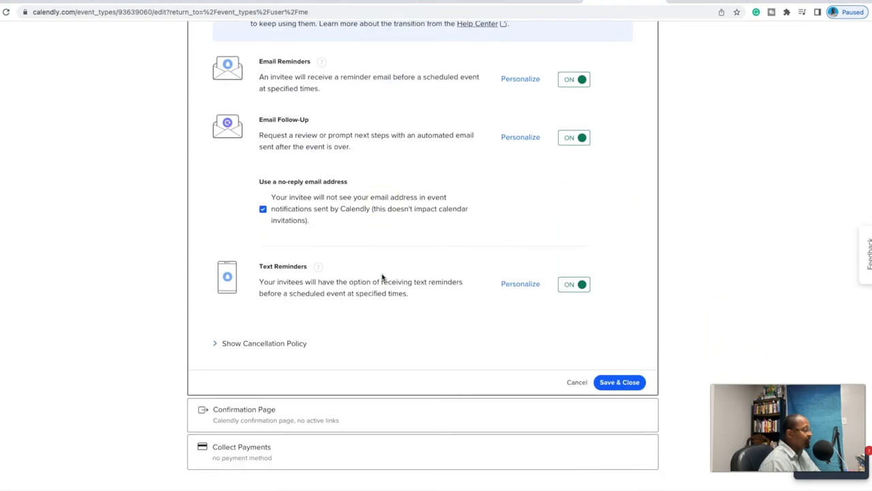
pyautogui.scroll(4, 458, 292)
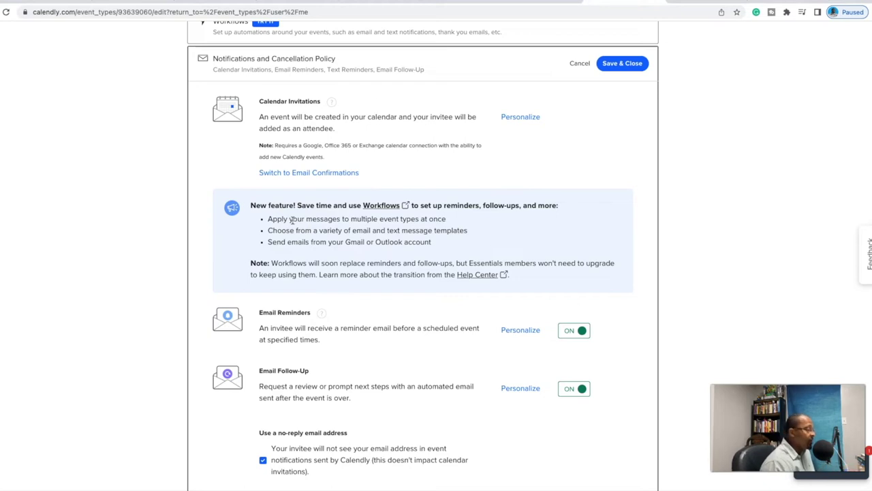
pyautogui.scroll(1, 259, 218)
pyautogui.scroll(-1, 371, 213)
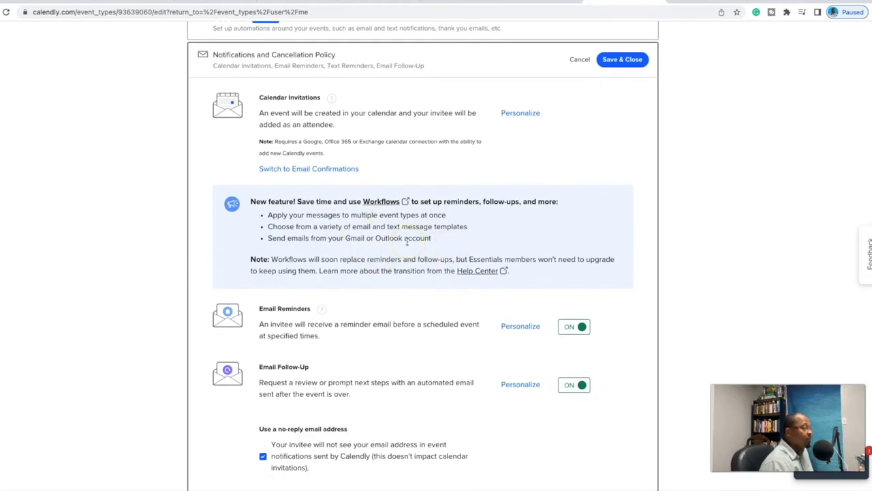
pyautogui.scroll(-1, 609, 245)
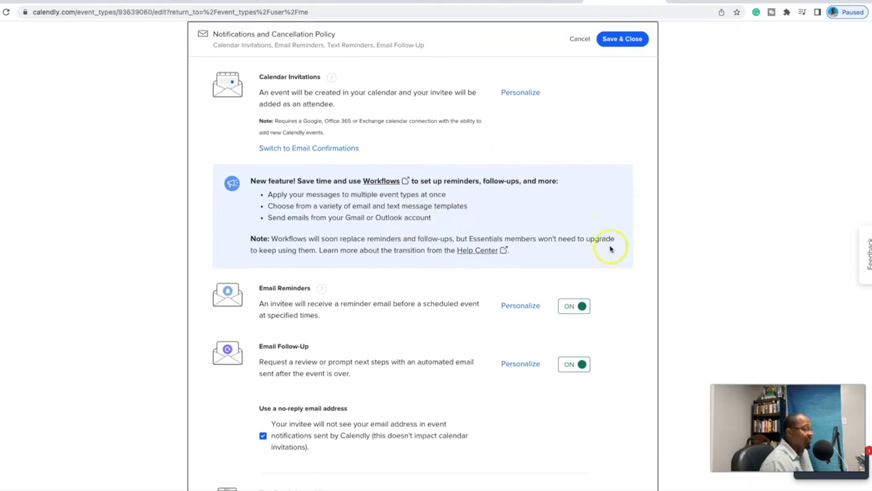
pyautogui.scroll(-1, 610, 248)
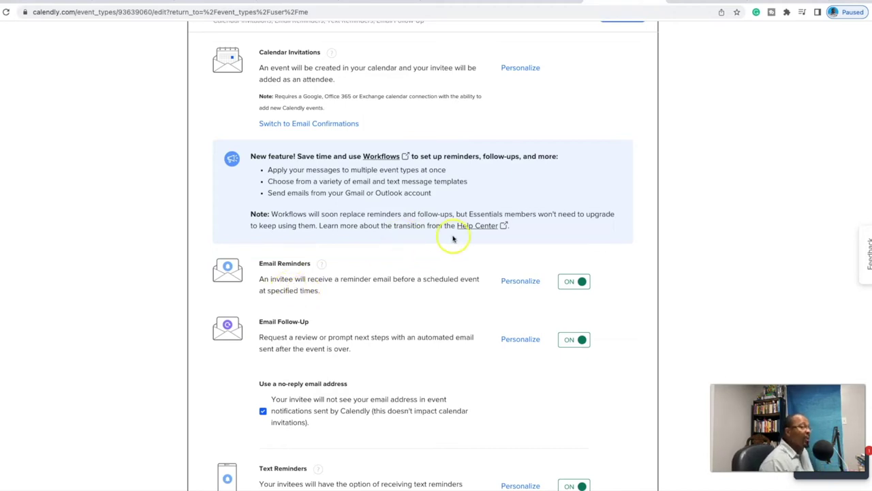
pyautogui.scroll(-3, 597, 232)
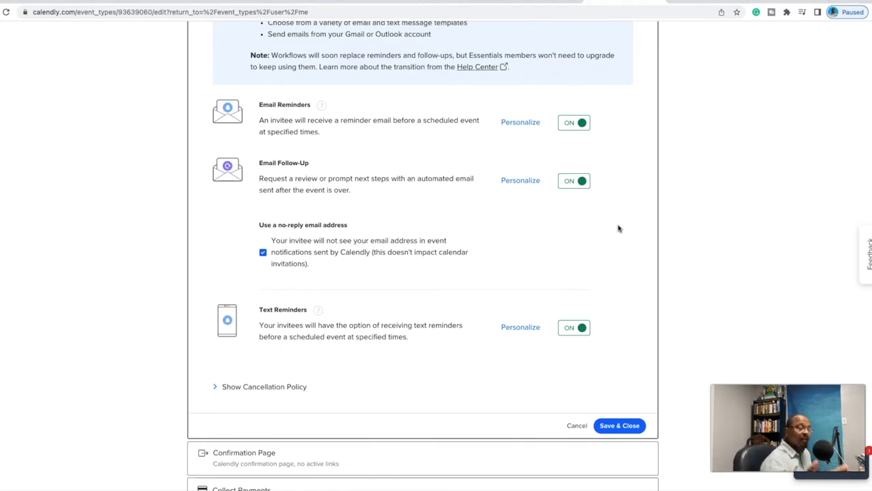
pyautogui.scroll(-1, 453, 254)
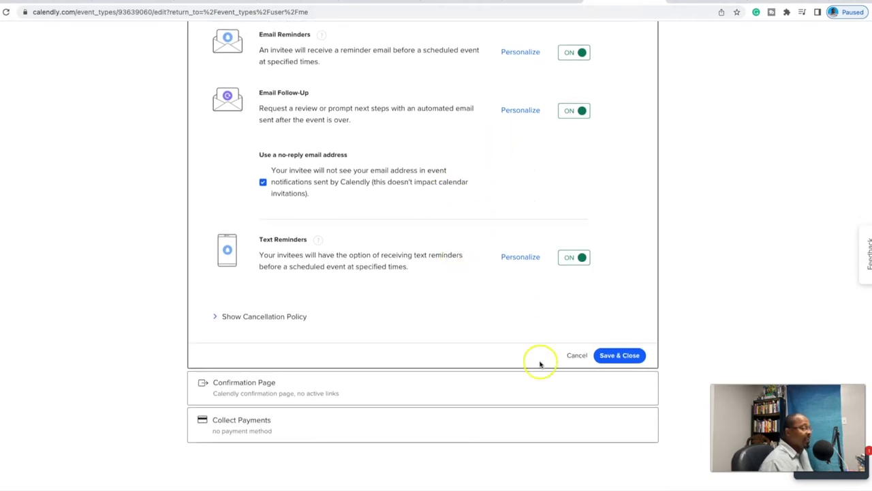
pyautogui.click(576, 356)
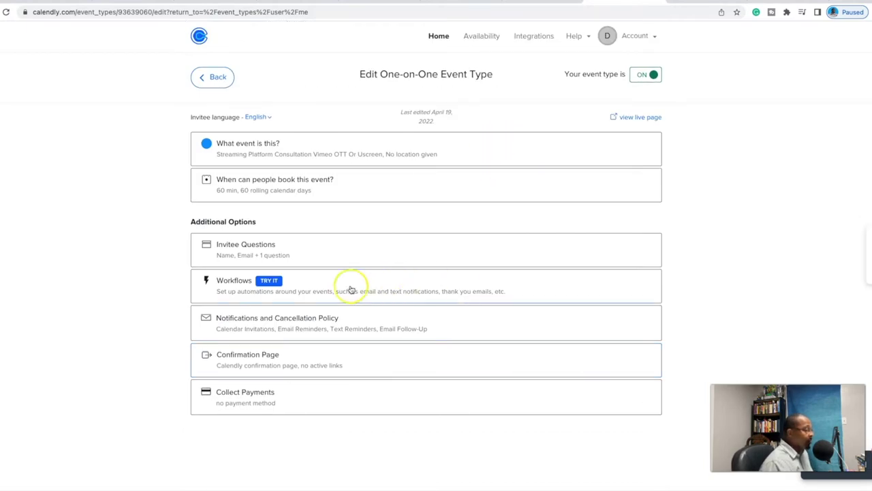
# Expand the cancellation policy under Notifications and Cancellation Policy, enlarge its text box, and read the policy through to the end
pyautogui.click(323, 318)
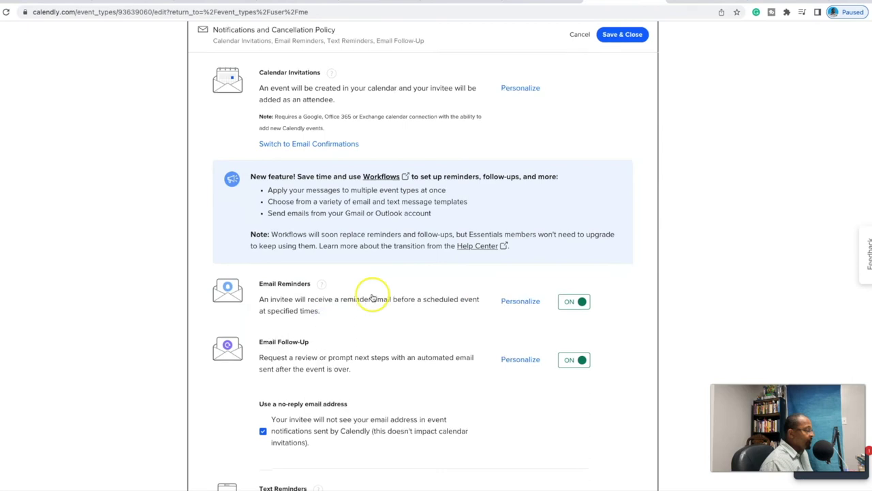
pyautogui.scroll(-4, 371, 298)
pyautogui.click(259, 316)
pyautogui.scroll(-1, 352, 267)
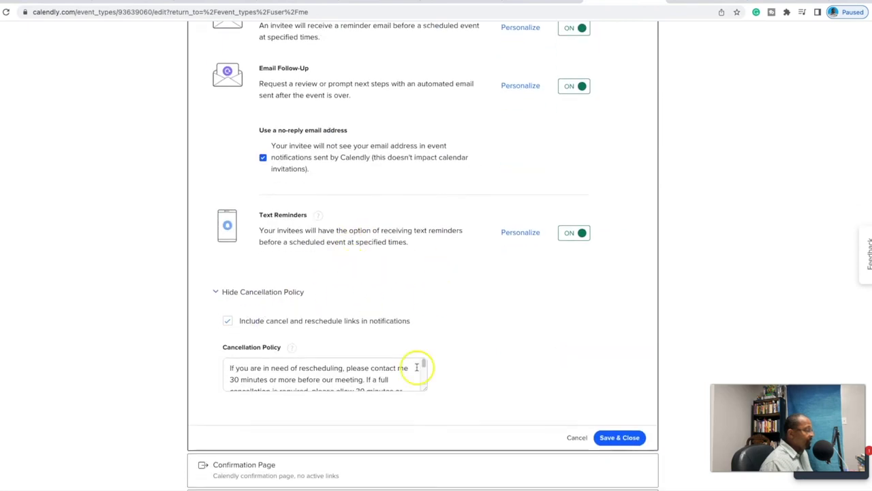
pyautogui.moveTo(422, 389); pyautogui.dragTo(405, 475)
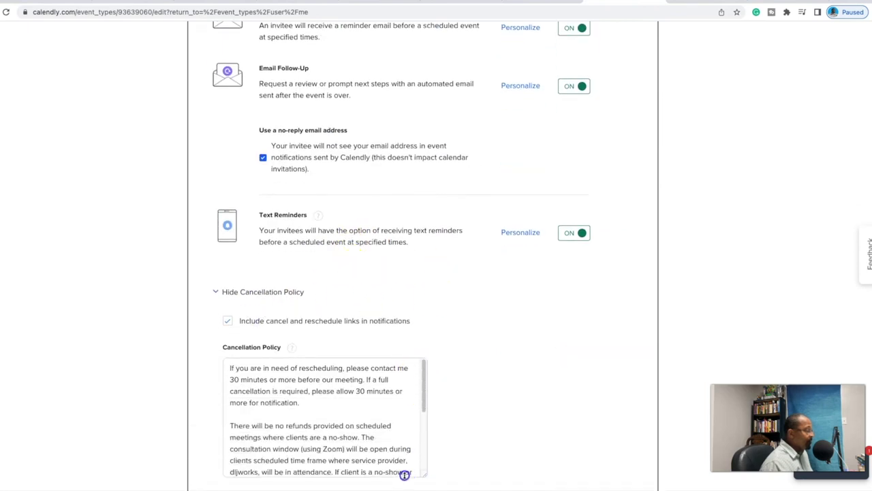
pyautogui.scroll(-5, 364, 406)
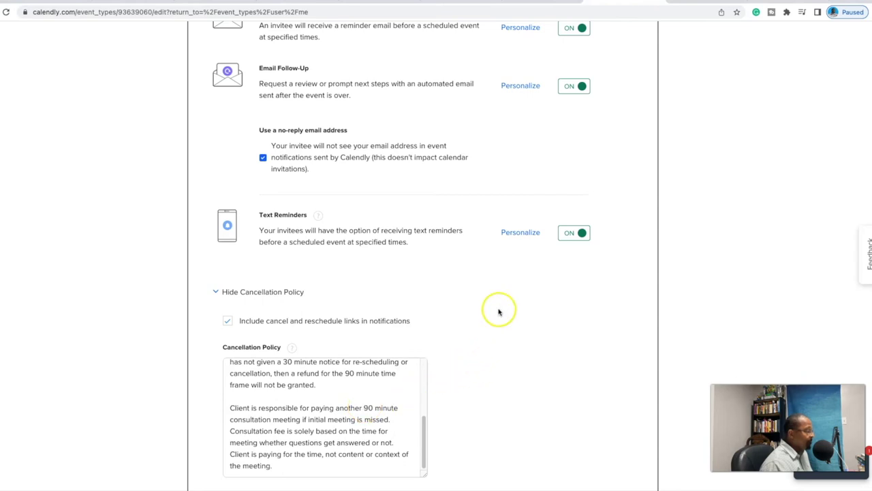
pyautogui.scroll(-3, 499, 311)
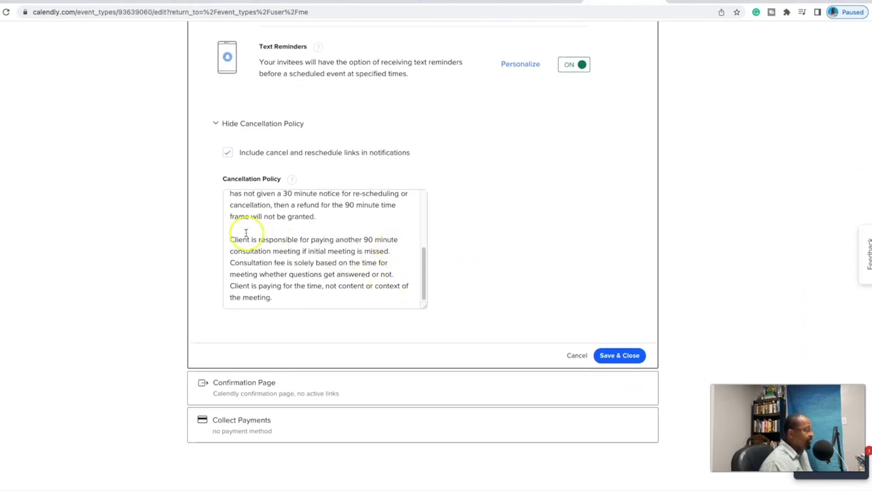
# Change the time frame in the cancellation policy's no-refund clause to 60 minutes
pyautogui.scroll(2, 360, 245)
pyautogui.scroll(3, 360, 245)
pyautogui.scroll(-2, 349, 225)
pyautogui.click(348, 277)
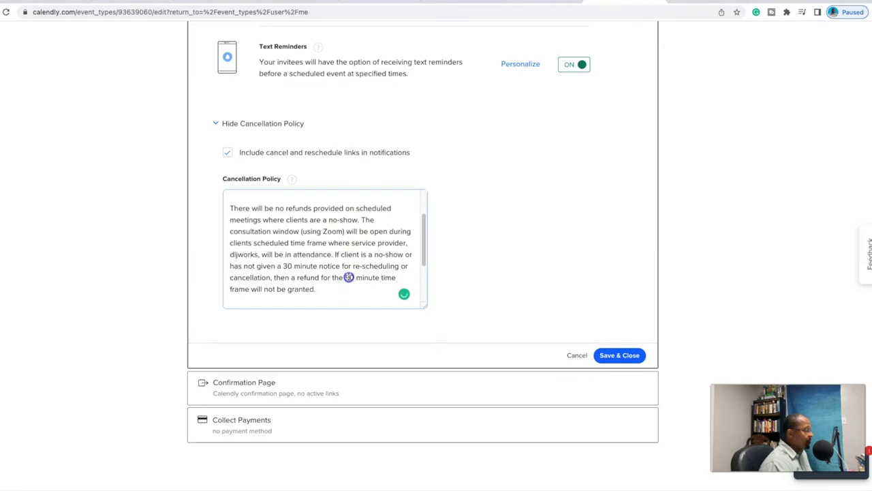
pyautogui.press('BackSpace')
pyautogui.write('6')
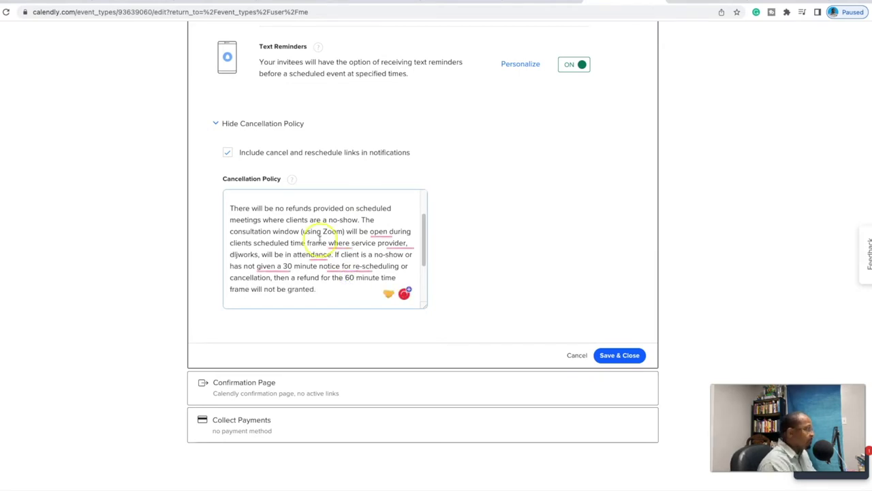
# Change the repeat consultation length in the policy's last paragraph to 60 minutes, recheck the text, and save the section
pyautogui.scroll(-1, 358, 271)
pyautogui.click(368, 287)
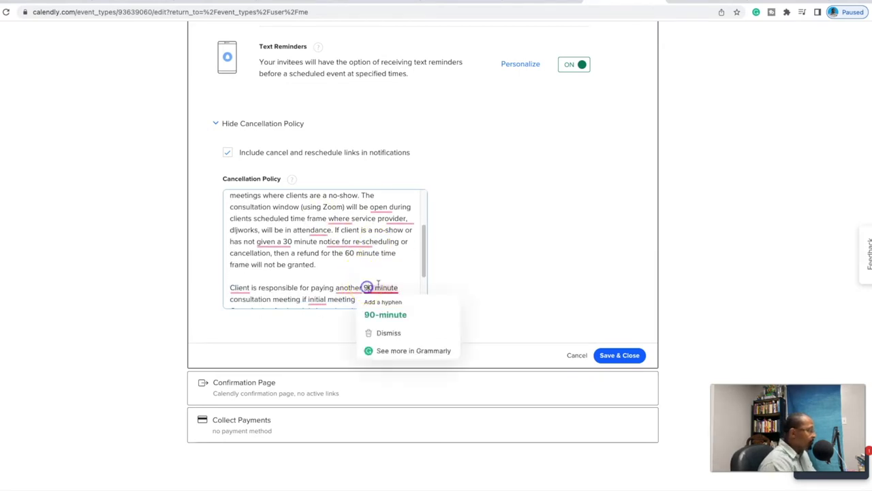
pyautogui.press('BackSpace')
pyautogui.write('6')
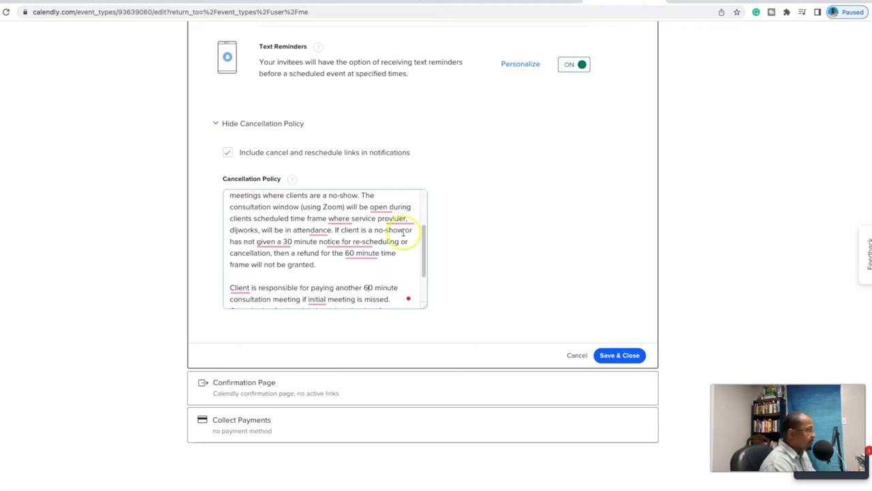
pyautogui.scroll(-1, 391, 254)
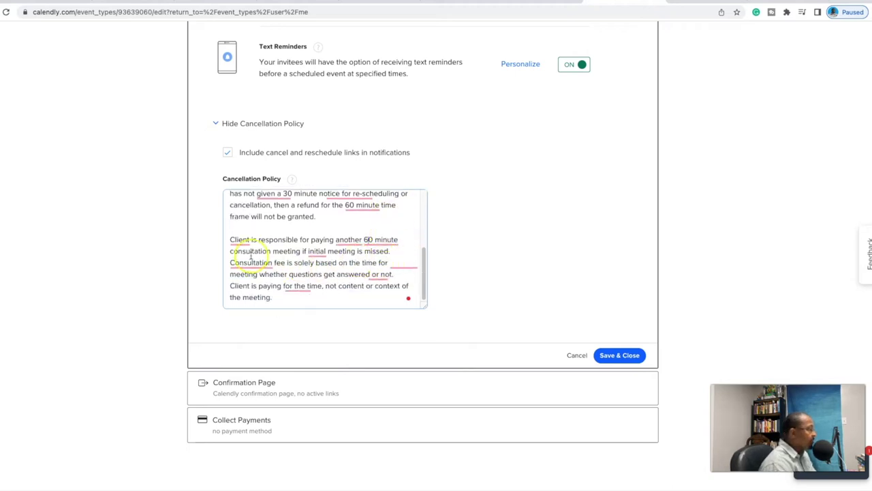
pyautogui.scroll(4, 379, 258)
pyautogui.scroll(-4, 314, 223)
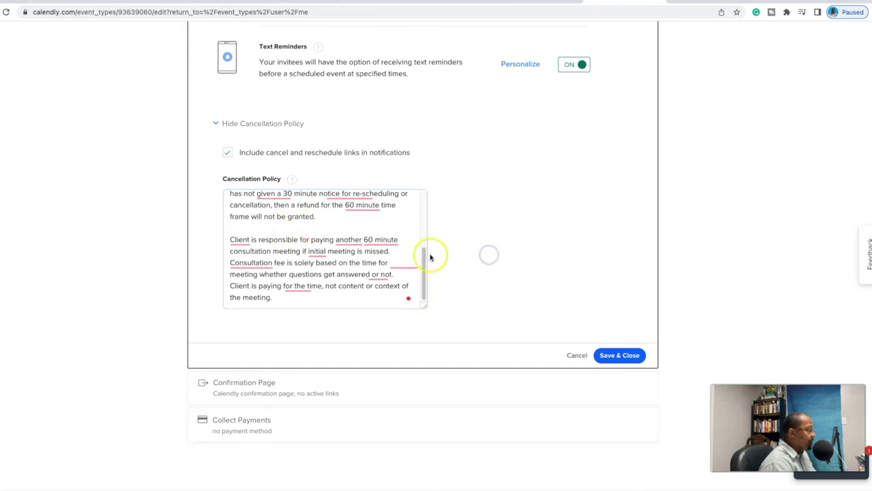
pyautogui.click(628, 357)
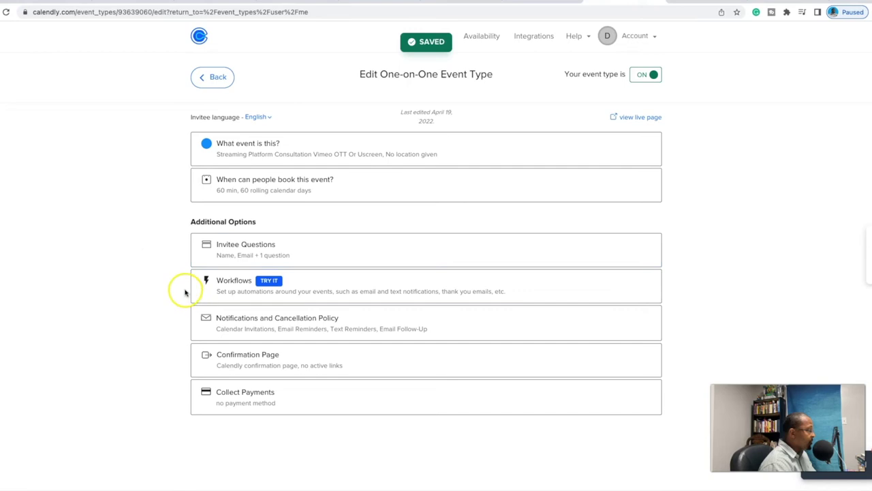
# Review the Confirmation Page options, including the on-confirmation setting and custom links, and close the section without saving
pyautogui.click(298, 357)
pyautogui.scroll(-2, 144, 289)
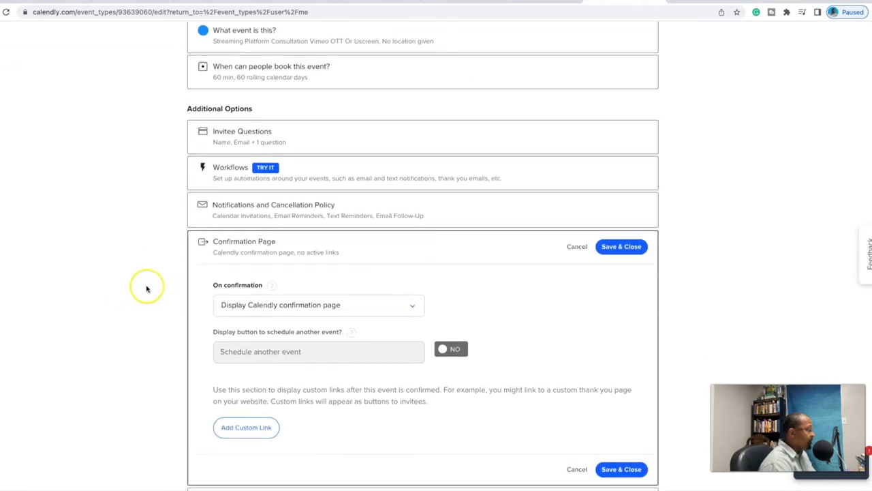
pyautogui.scroll(-1, 147, 288)
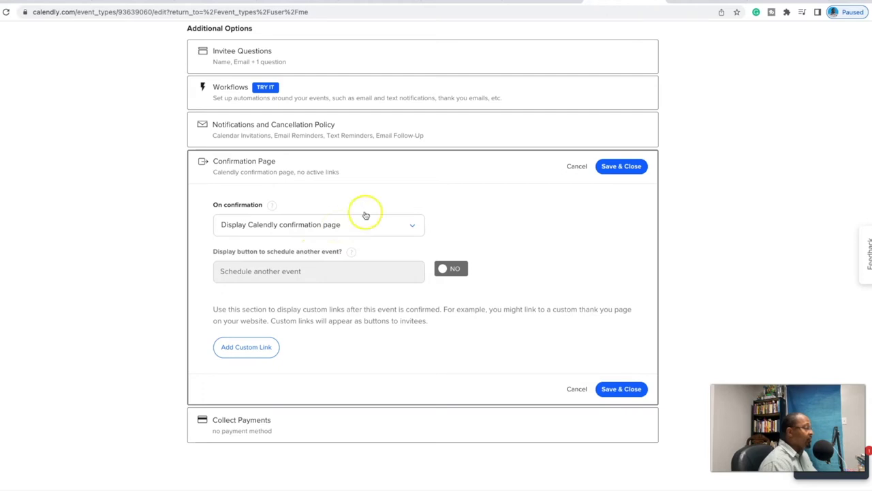
pyautogui.click(574, 167)
pyautogui.click(297, 366)
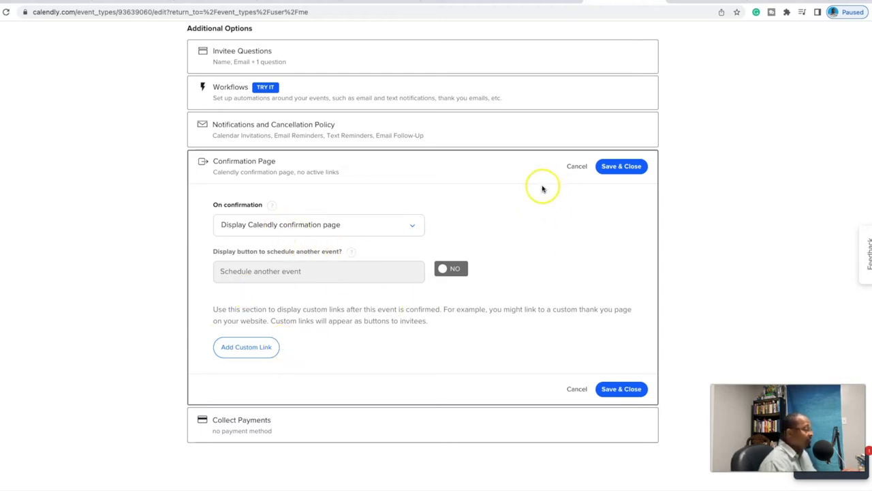
pyautogui.click(578, 166)
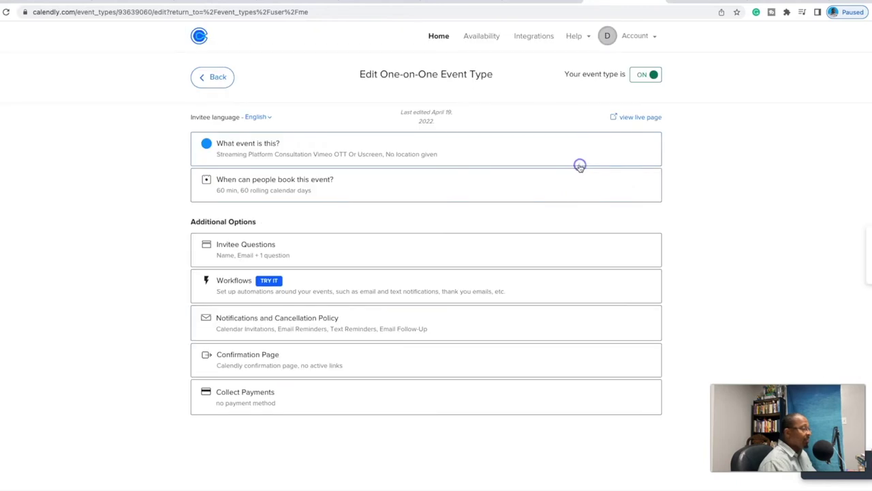
# Examine the Stripe and PayPal options under Collect Payments, close the section without saving, and return to the event types list
pyautogui.click(392, 401)
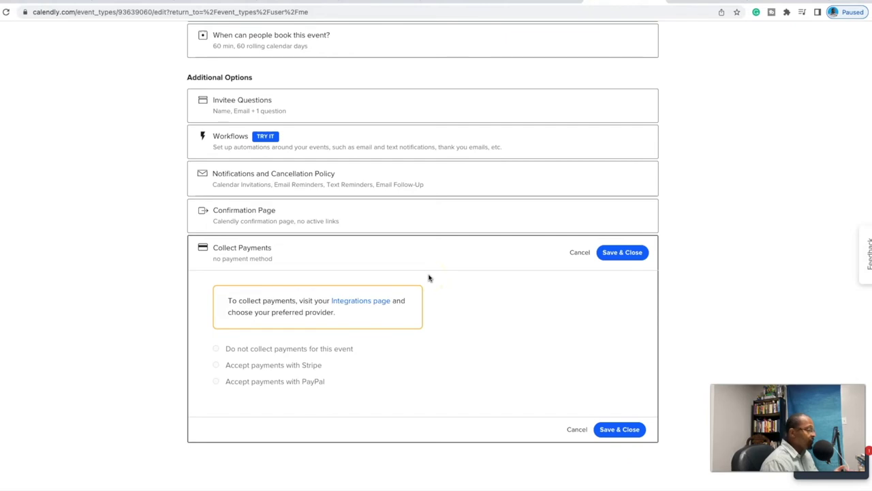
pyautogui.click(573, 254)
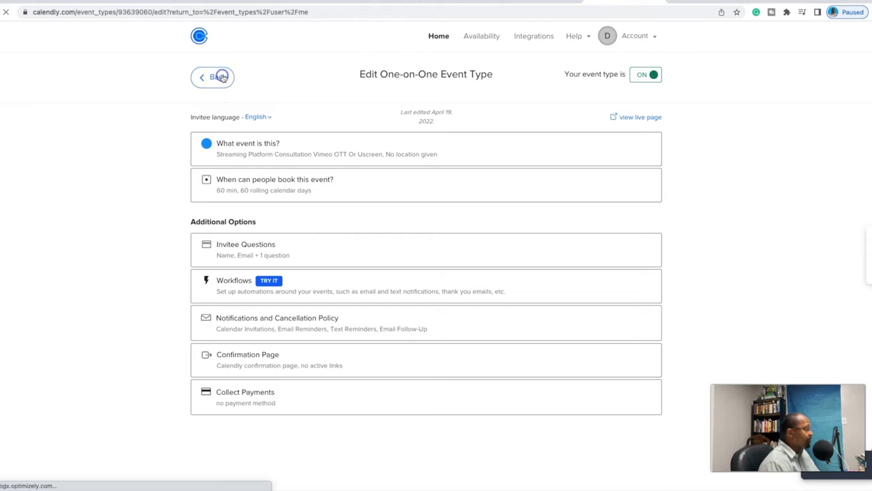
pyautogui.click(221, 76)
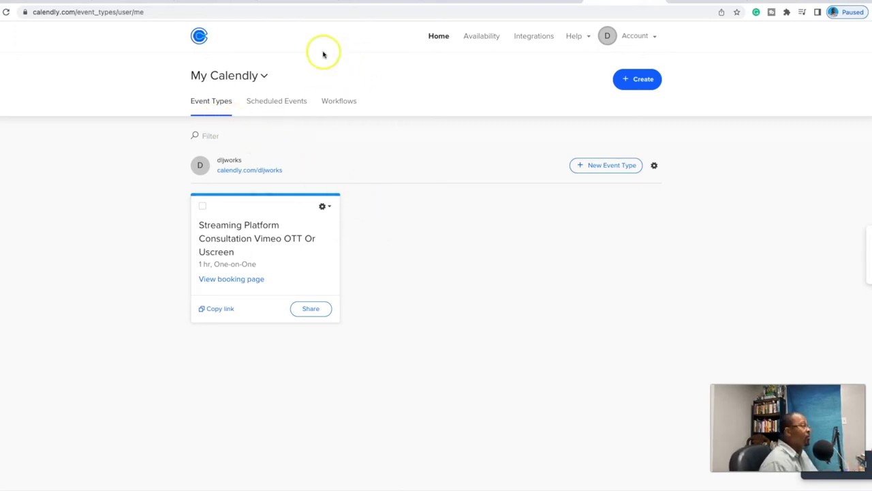
# Switch to the Gumroad product editor and review the consultation's name, description, terms of service, cancellation and refund policy, and URL
pyautogui.click(189, 3)
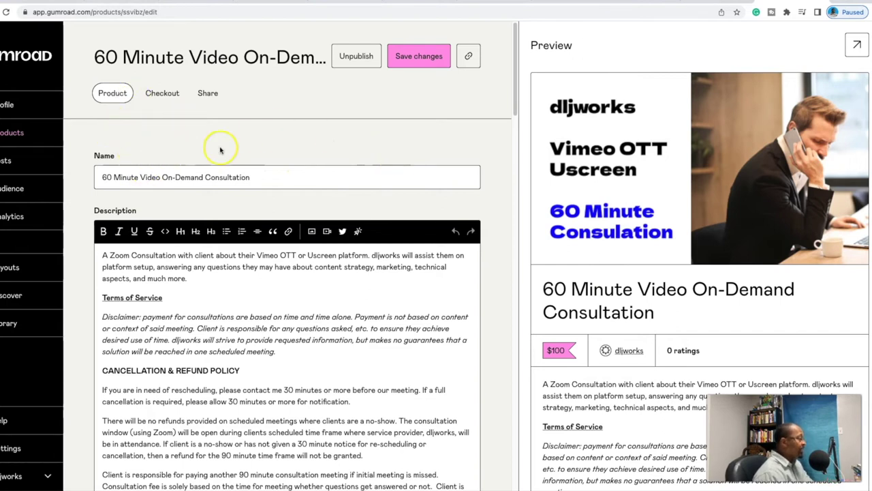
pyautogui.scroll(-1, 409, 225)
pyautogui.scroll(-4, 286, 249)
pyautogui.scroll(5, 197, 253)
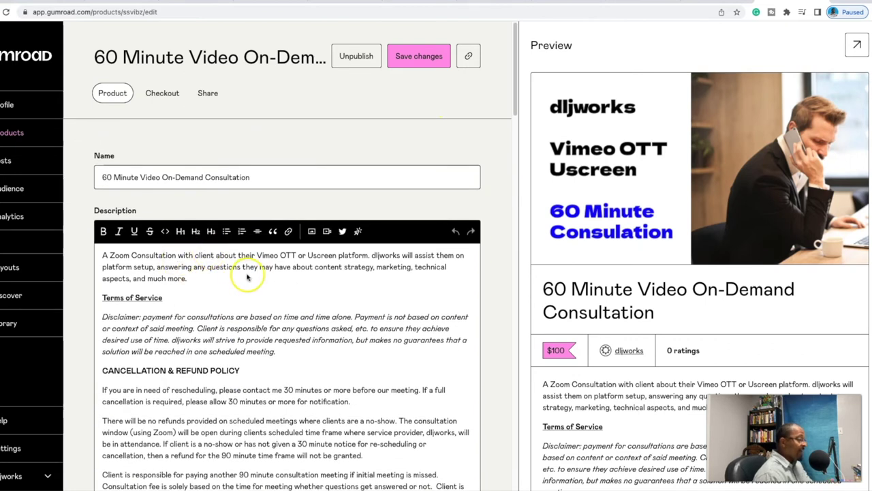
pyautogui.scroll(-1, 141, 268)
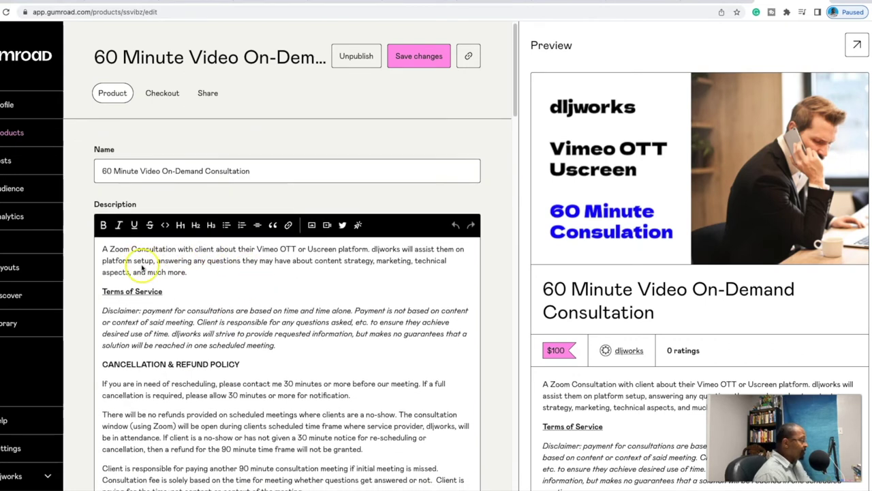
pyautogui.scroll(-5, 142, 268)
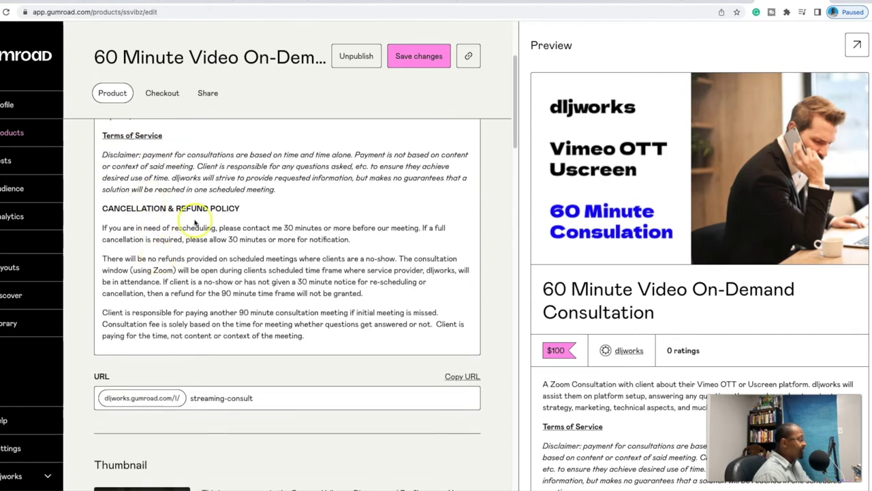
pyautogui.scroll(-5, 334, 234)
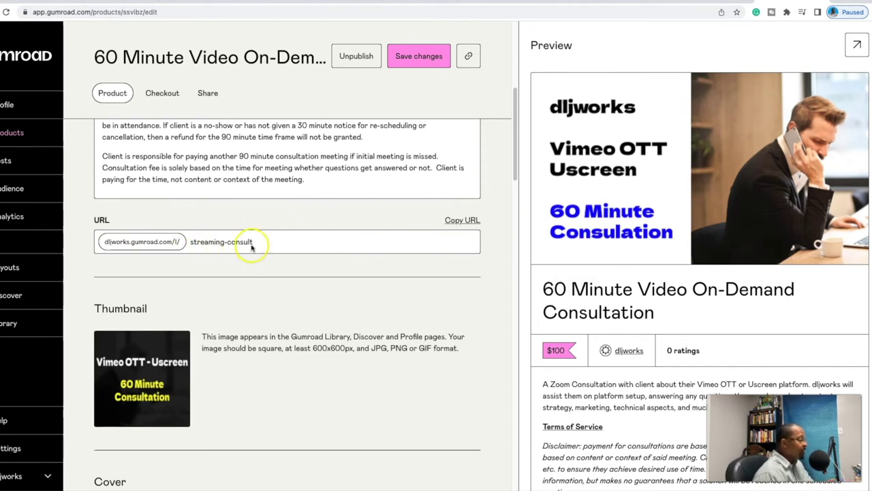
# Examine the product's thumbnail and cover images for the 60 minute consultation
pyautogui.scroll(-1, 329, 261)
pyautogui.scroll(-3, 329, 261)
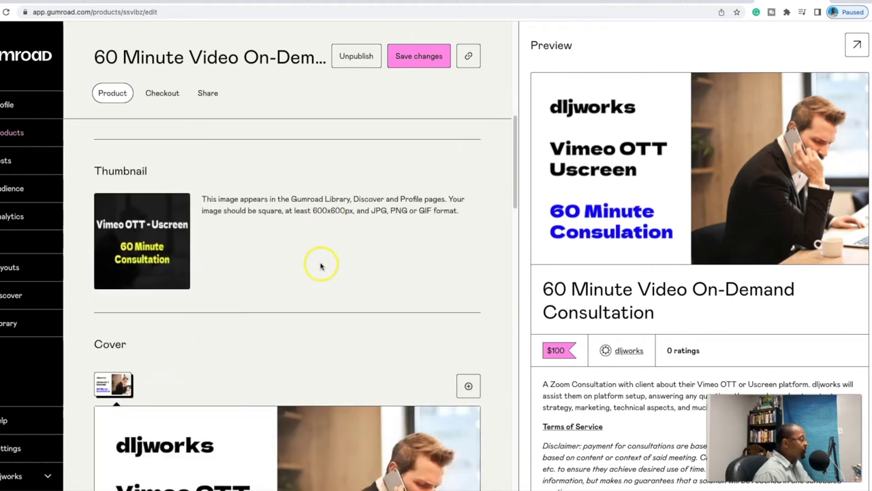
pyautogui.moveTo(132, 225)
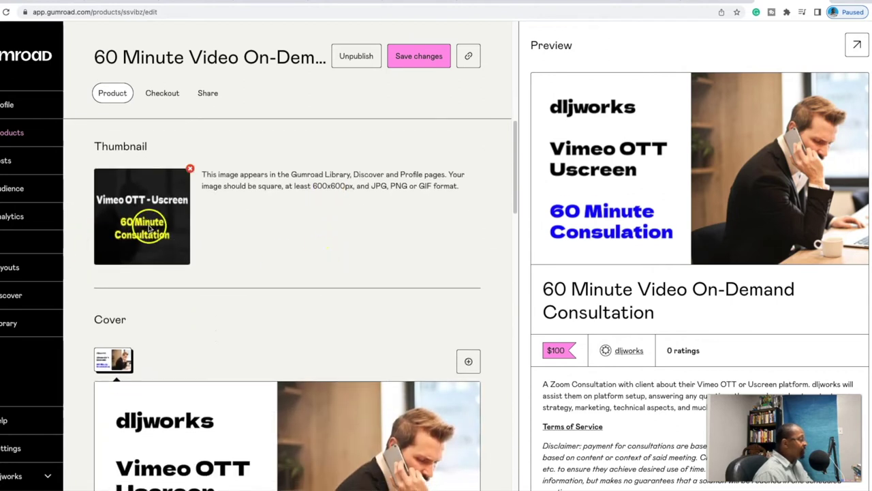
pyautogui.scroll(-4, 149, 233)
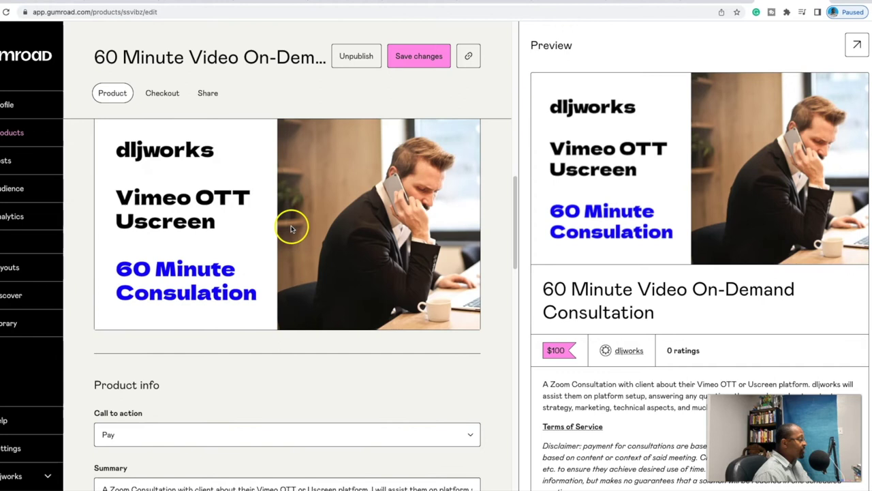
pyautogui.scroll(1, 152, 210)
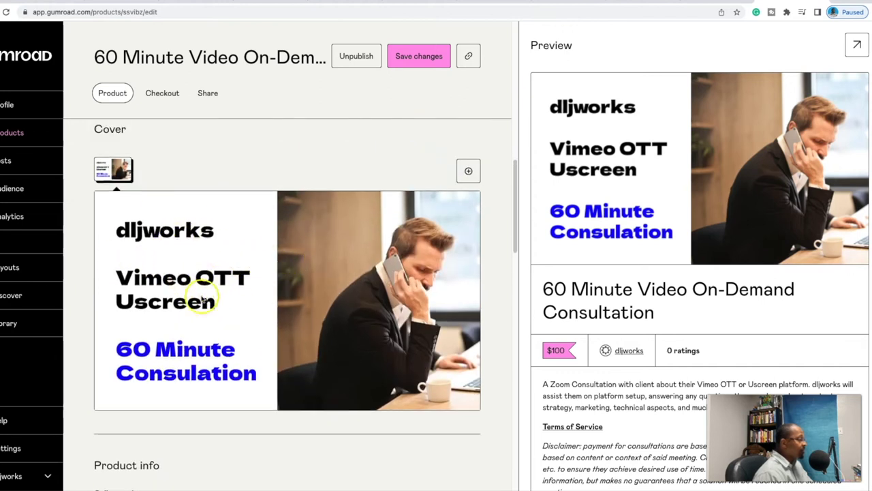
pyautogui.scroll(-3, 178, 329)
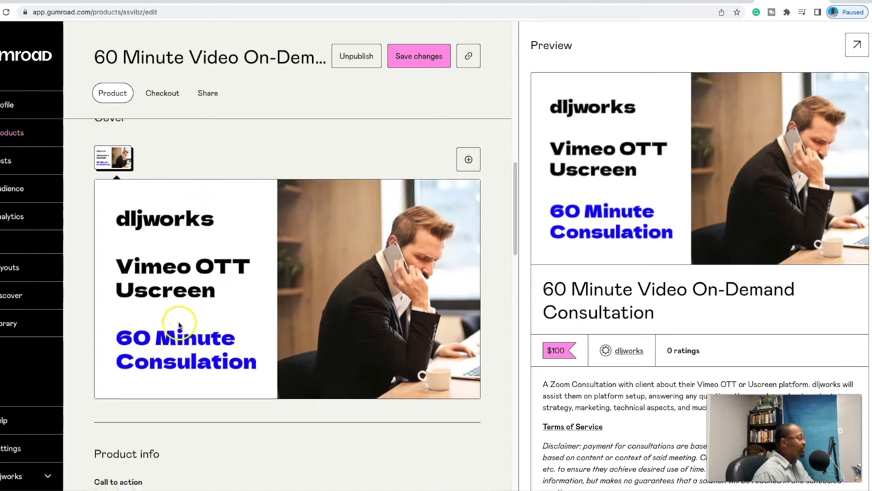
pyautogui.scroll(3, 248, 241)
# Review the product info's call to action, summary and additional details, along with the content link, integrations and pricing sections
pyautogui.scroll(-5, 248, 241)
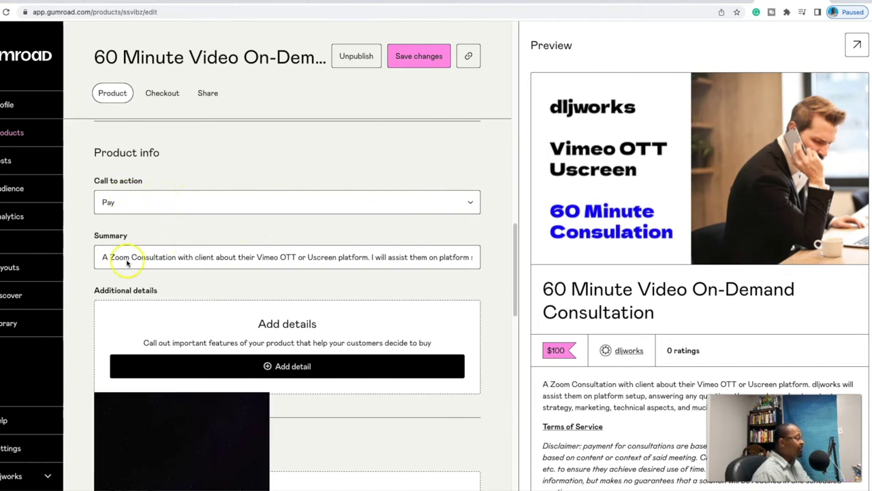
pyautogui.scroll(1, 204, 266)
pyautogui.scroll(4, 250, 269)
pyautogui.scroll(-5, 251, 268)
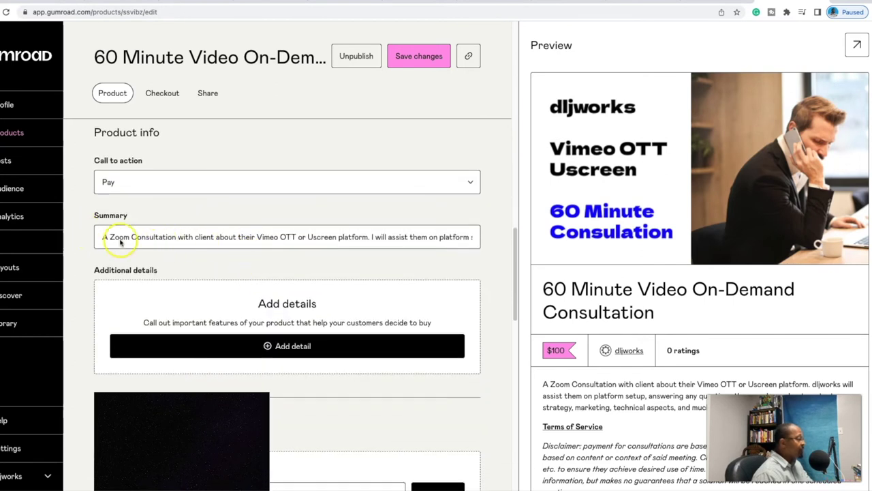
pyautogui.scroll(-2, 204, 253)
pyautogui.scroll(-2, 284, 259)
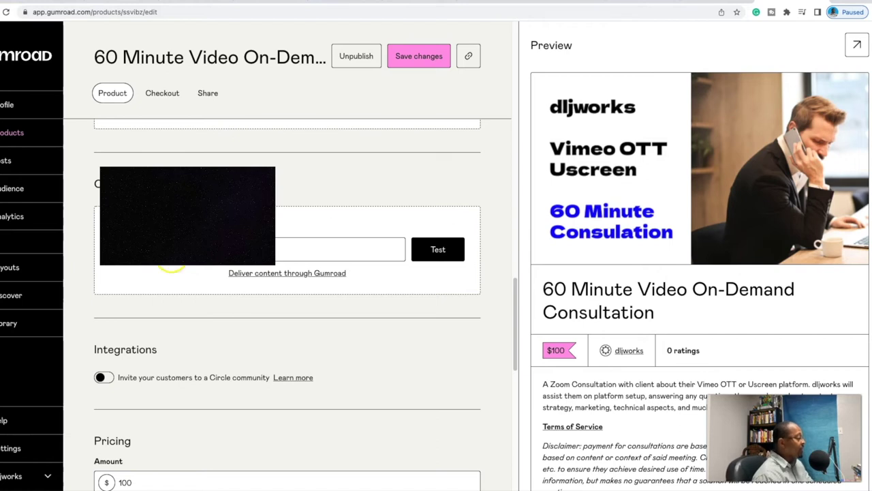
# Test the product's content link, and open the Book Your Meeting link from the purchase receipt in Gmail
pyautogui.click(443, 252)
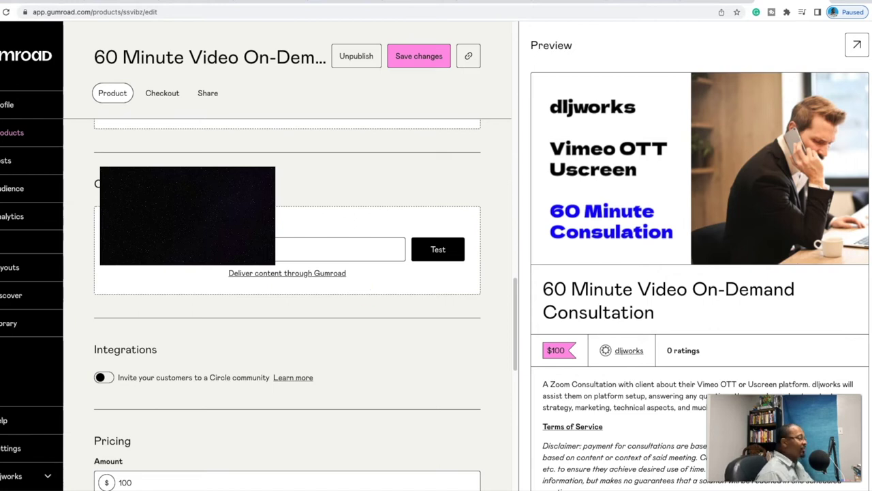
pyautogui.click(277, 2)
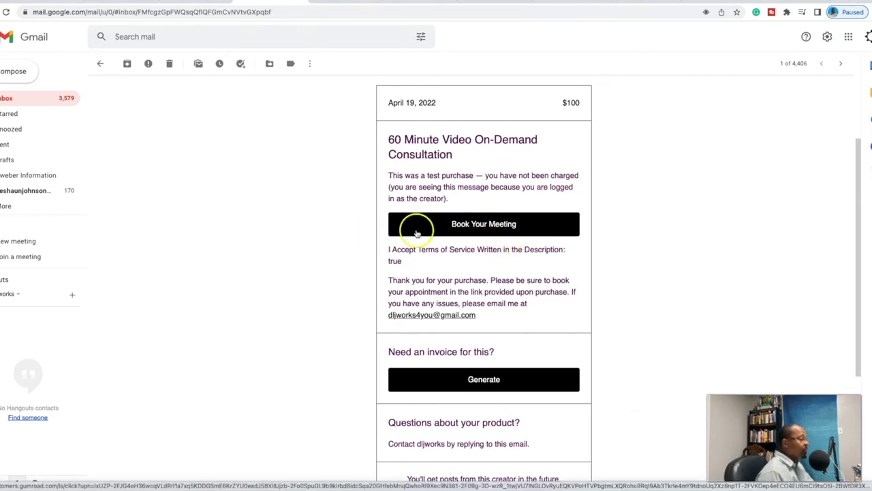
pyautogui.click(443, 233)
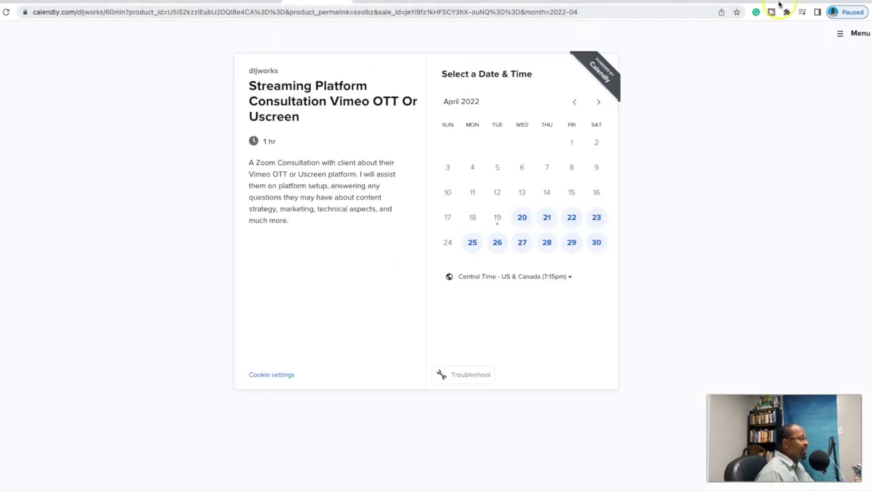
# Switch back to the Gumroad product editor and review the consultation's pricing and versions sections
pyautogui.click(779, 3)
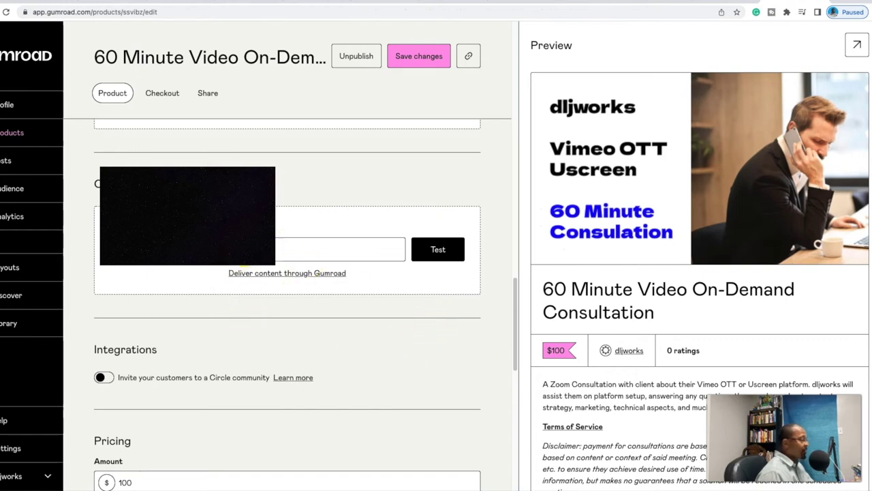
pyautogui.scroll(-5, 360, 359)
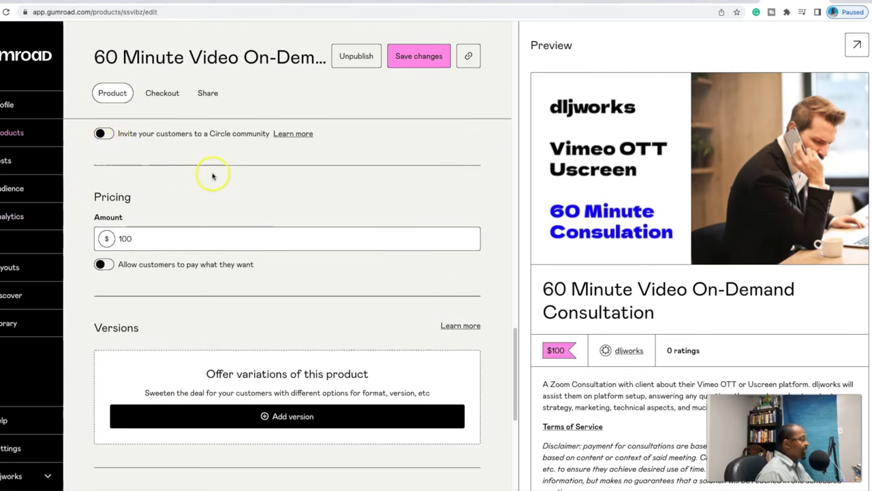
pyautogui.scroll(1, 171, 233)
pyautogui.scroll(-1, 153, 251)
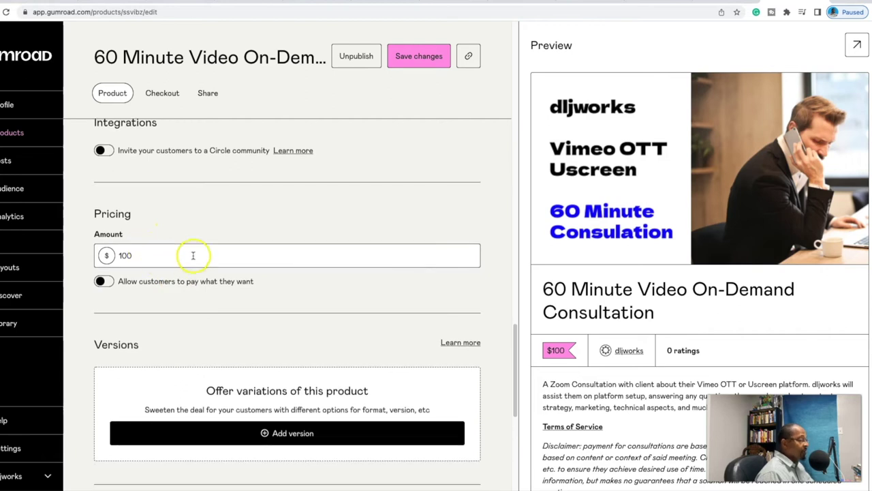
pyautogui.scroll(-3, 389, 249)
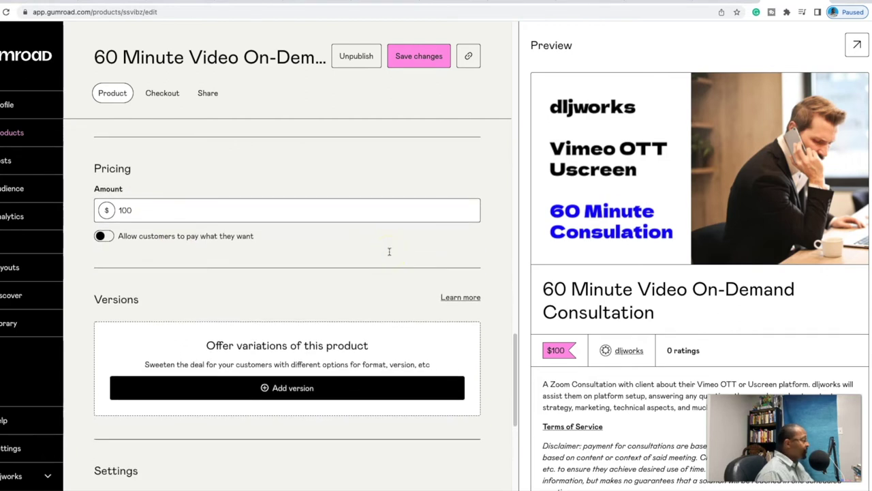
pyautogui.scroll(-5, 332, 250)
pyautogui.scroll(1, 156, 175)
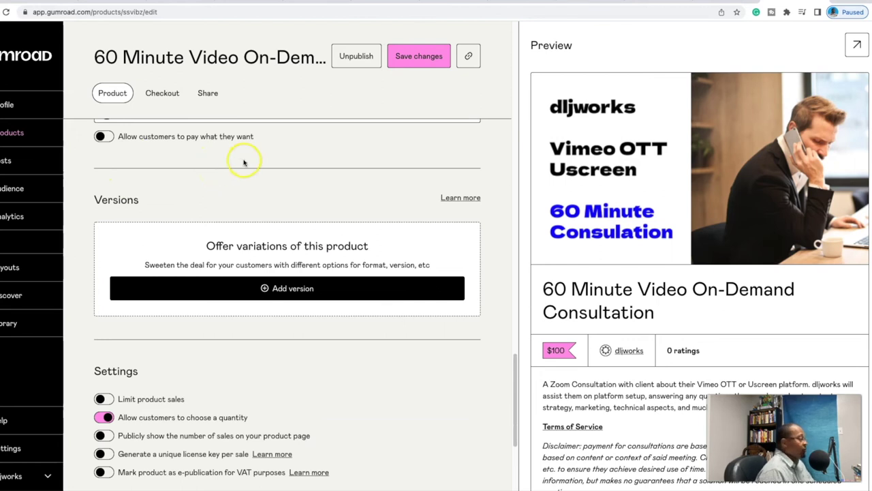
# Review the product's sales and quantity settings, along with its Discover tags, star rating and adult content options
pyautogui.scroll(-6, 239, 163)
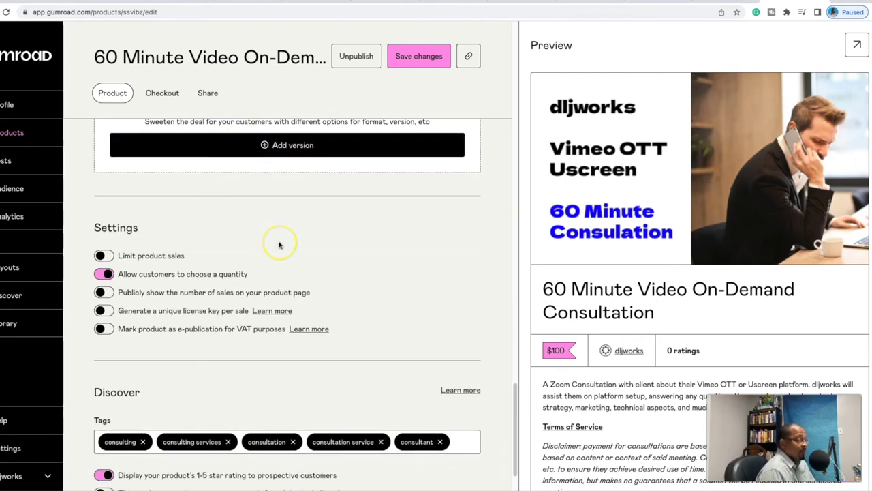
pyautogui.click(252, 235)
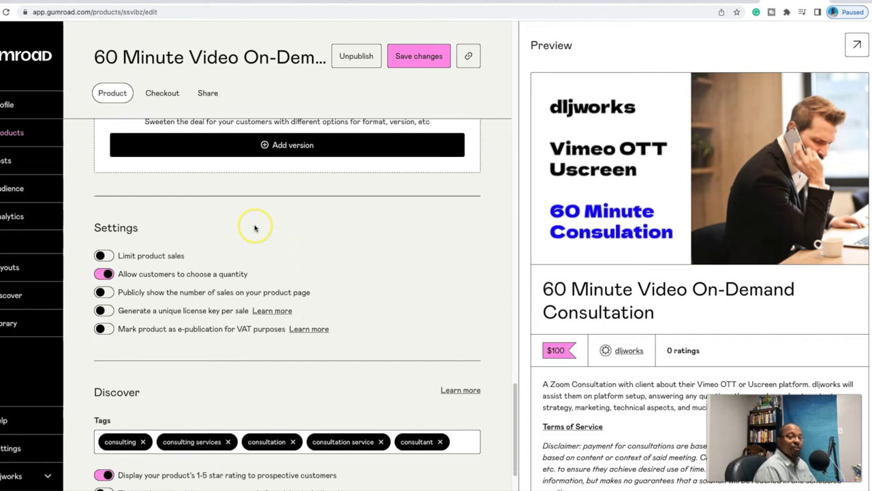
pyautogui.scroll(1, 253, 232)
pyautogui.click(248, 236)
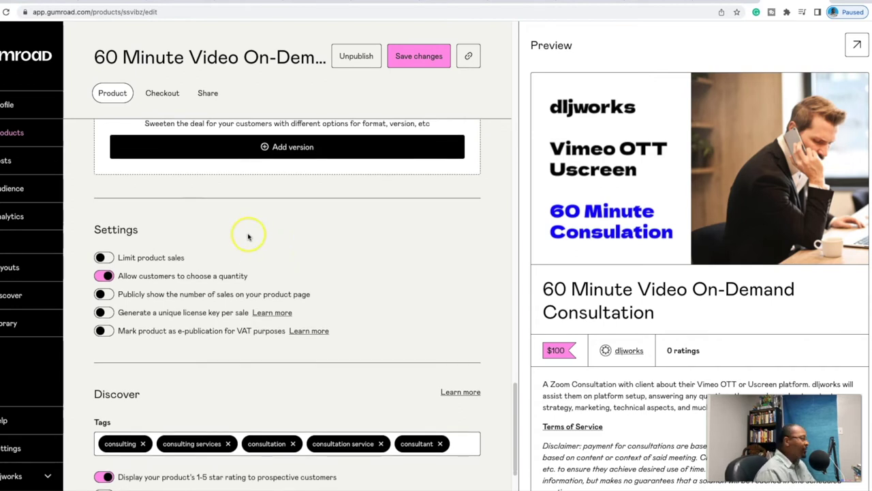
pyautogui.click(182, 266)
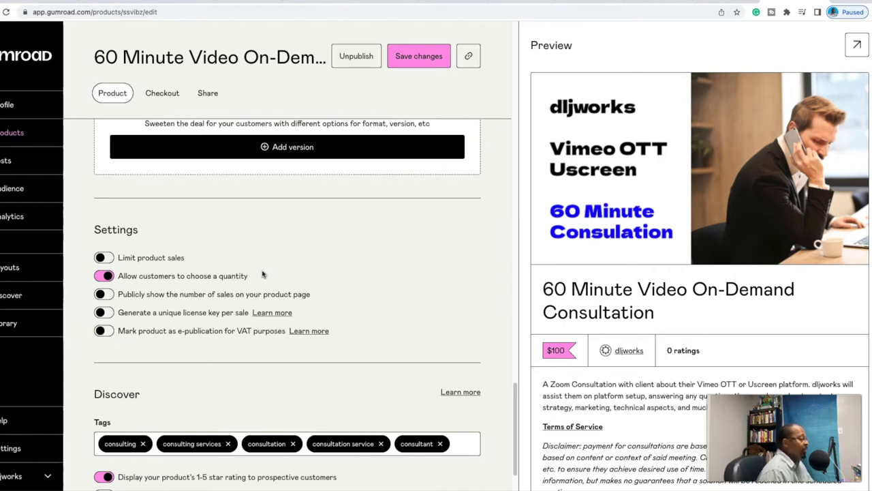
pyautogui.scroll(-2, 323, 279)
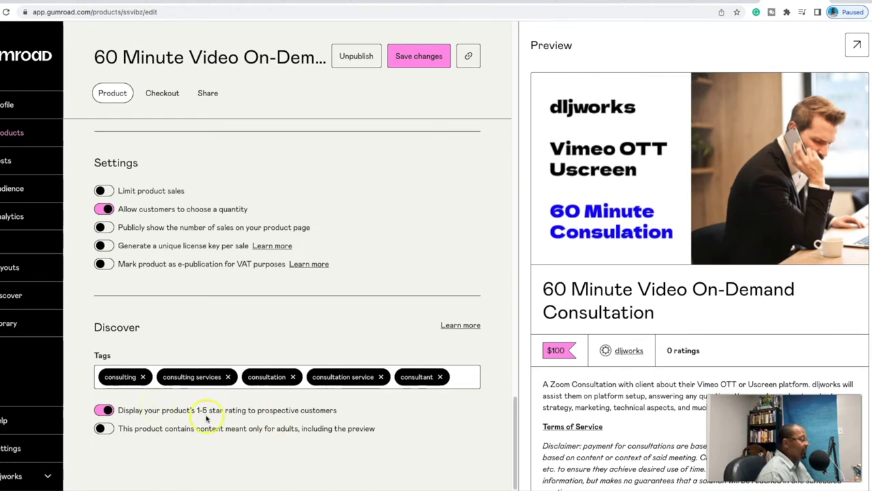
# Open the product's checkout settings and review the discount codes and payment form sections
pyautogui.scroll(5, 386, 443)
pyautogui.scroll(10, 381, 389)
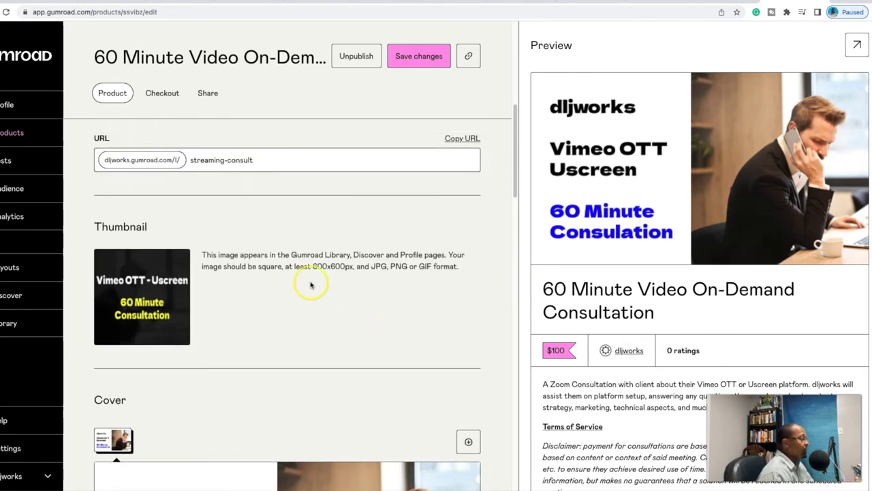
pyautogui.scroll(4, 311, 282)
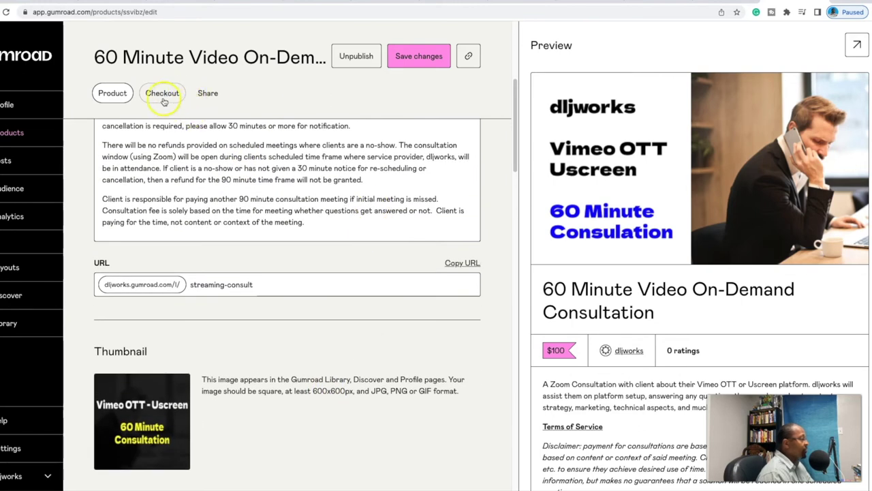
pyautogui.click(169, 93)
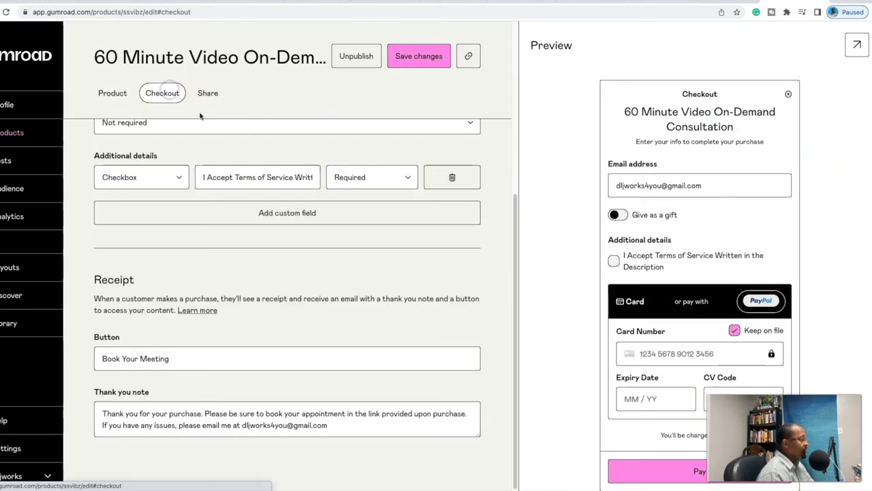
pyautogui.scroll(2, 205, 161)
pyautogui.scroll(4, 208, 164)
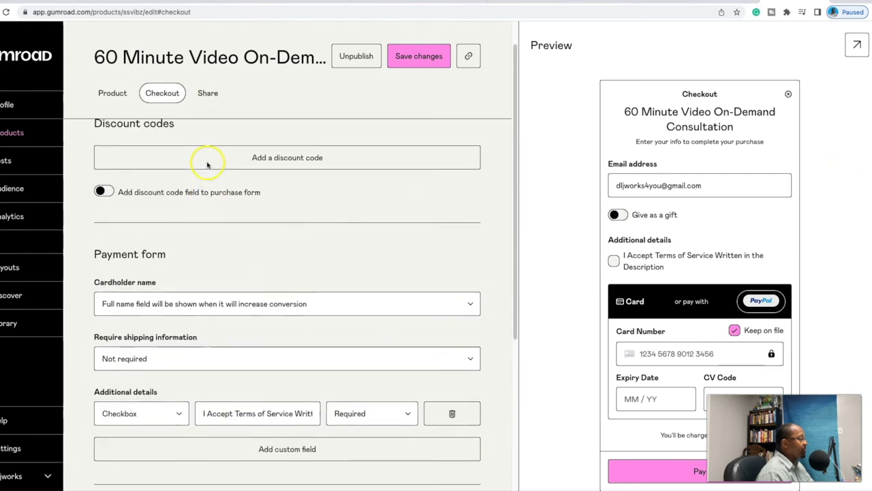
pyautogui.scroll(-2, 300, 219)
pyautogui.scroll(-1, 301, 219)
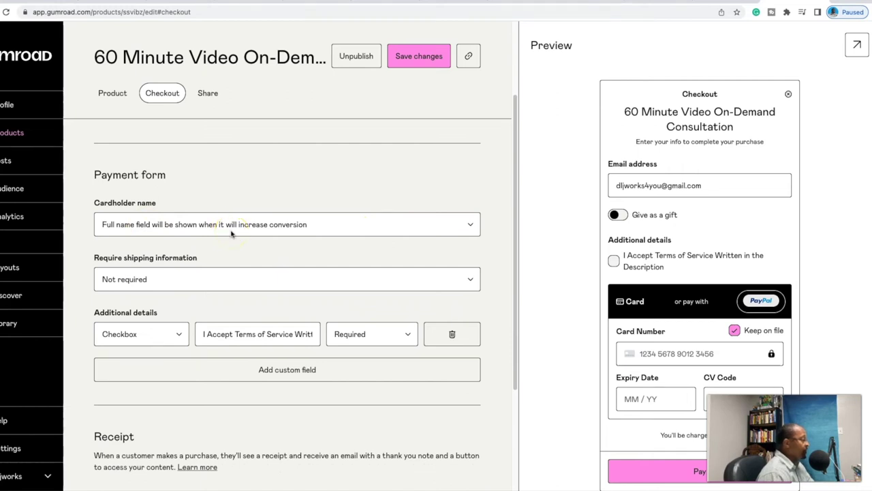
pyautogui.scroll(-1, 195, 277)
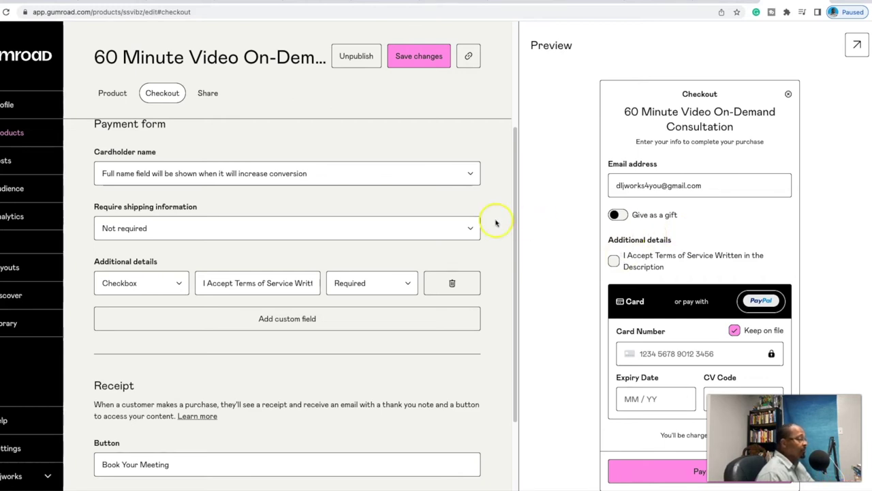
# Examine the available choices for requiring shipping information and for the terms of service field type, leaving both as they are
pyautogui.click(473, 229)
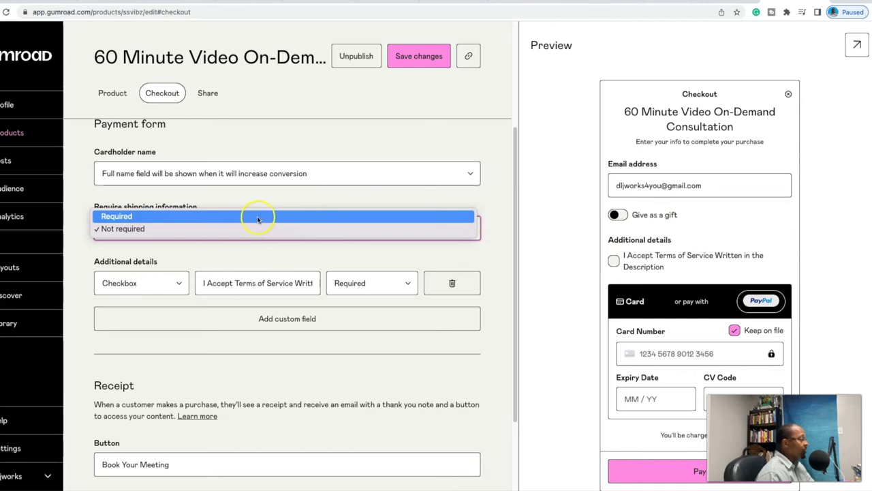
pyautogui.click(284, 200)
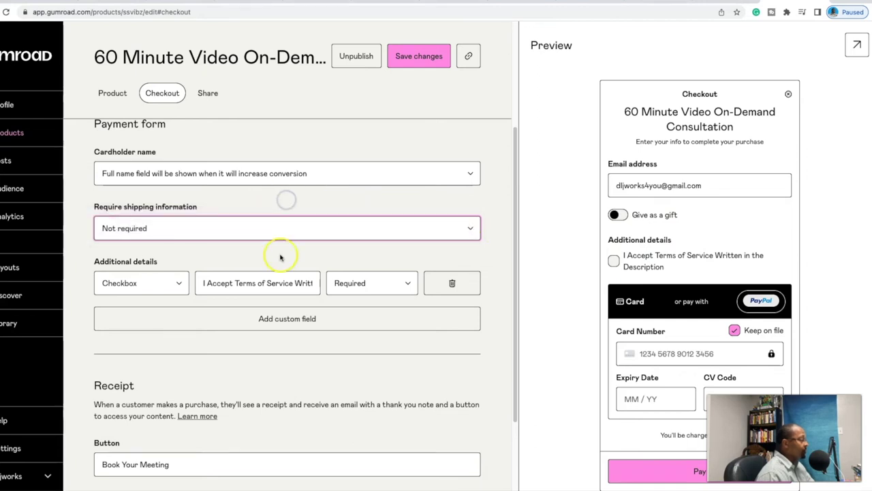
pyautogui.scroll(1, 277, 258)
pyautogui.scroll(1, 276, 261)
pyautogui.scroll(-3, 266, 304)
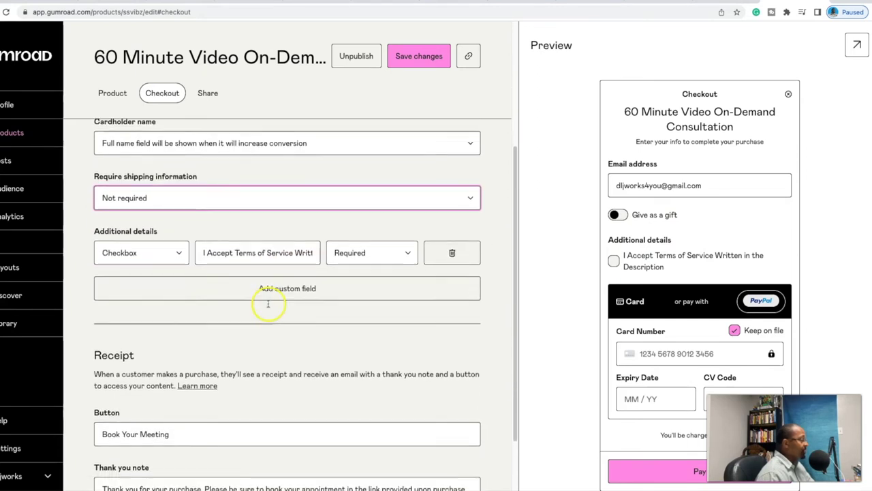
pyautogui.click(176, 251)
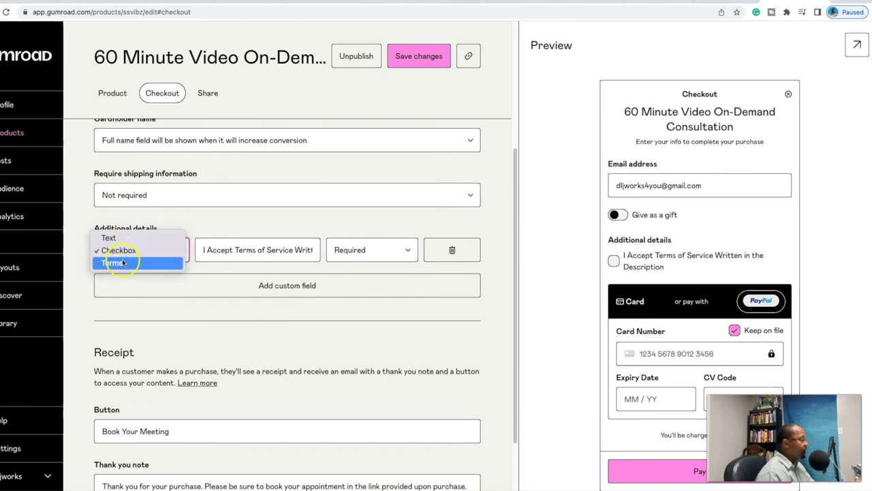
pyautogui.click(220, 225)
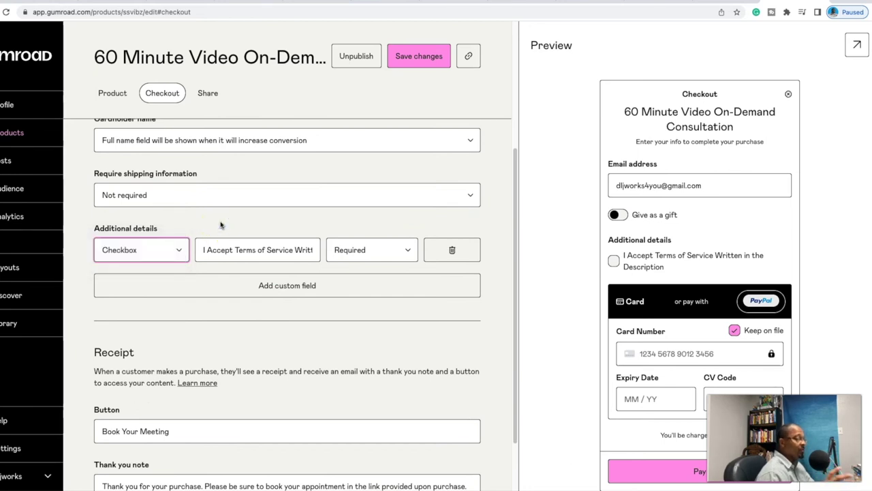
pyautogui.click(199, 249)
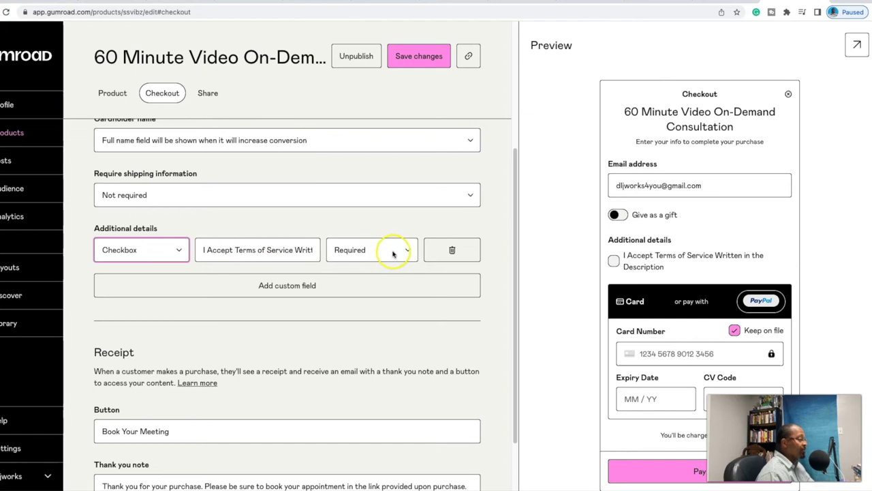
# View the published 60 Minute Video On-Demand Consultation page and return to the checkout settings in the product editor
pyautogui.scroll(-2, 383, 240)
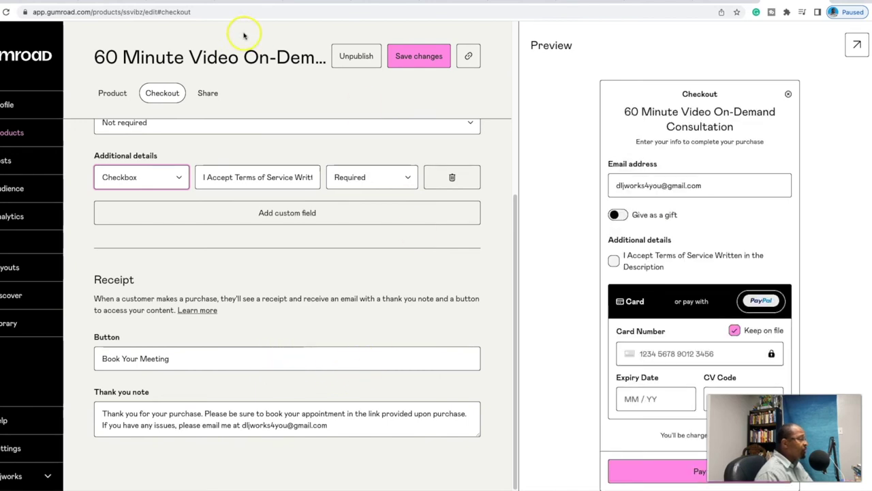
pyautogui.click(232, 5)
pyautogui.click(500, 225)
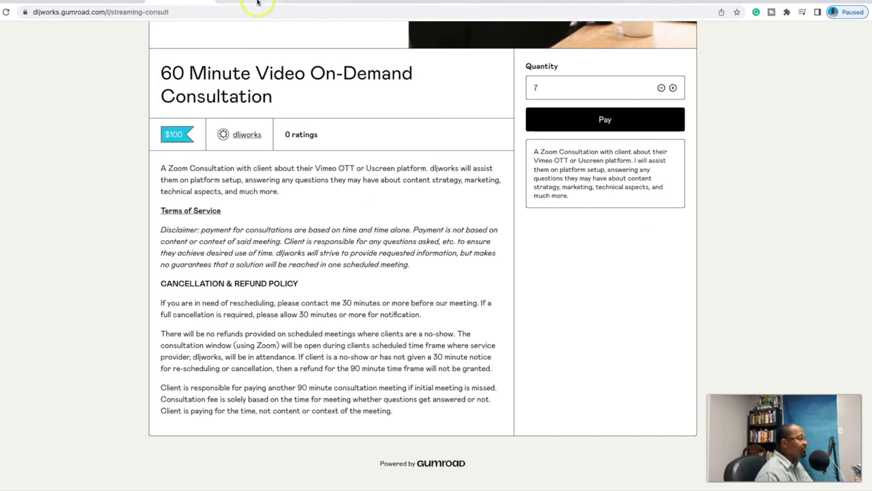
pyautogui.click(783, 4)
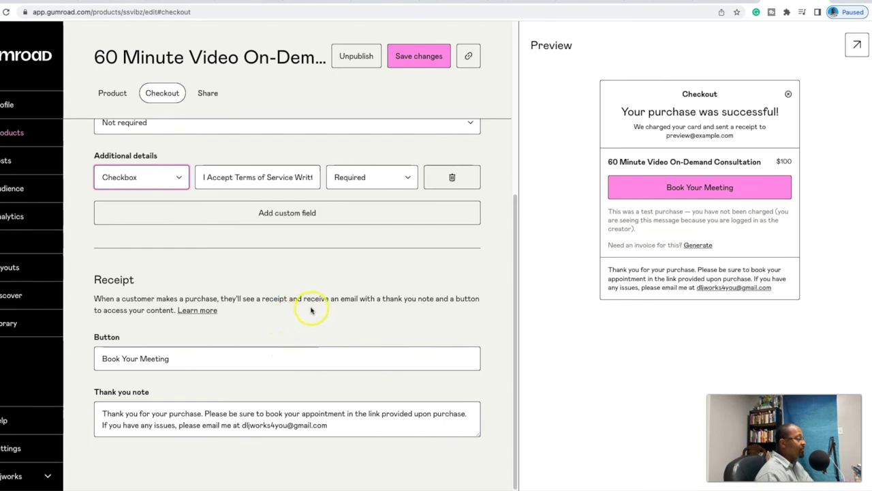
# Review the receipt's Book Your Meeting button text and thank you note against the purchase confirmation preview
pyautogui.scroll(1, 402, 312)
pyautogui.scroll(-1, 402, 312)
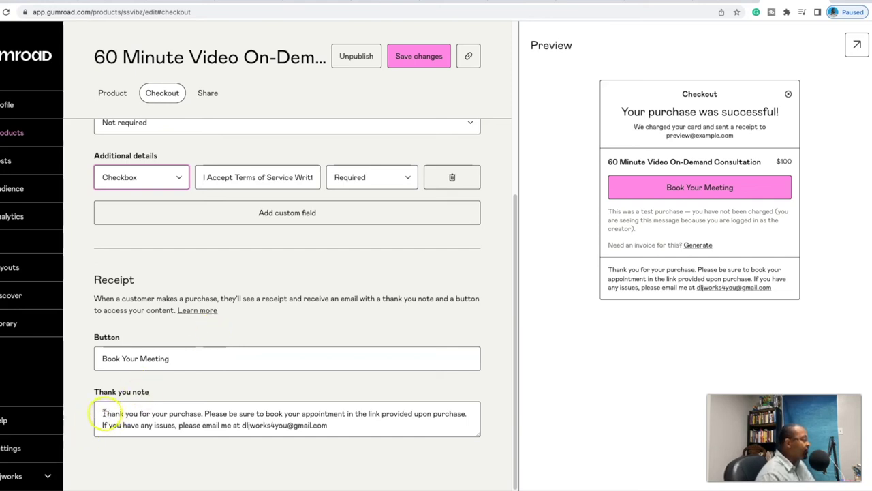
pyautogui.moveTo(103, 413); pyautogui.dragTo(330, 425)
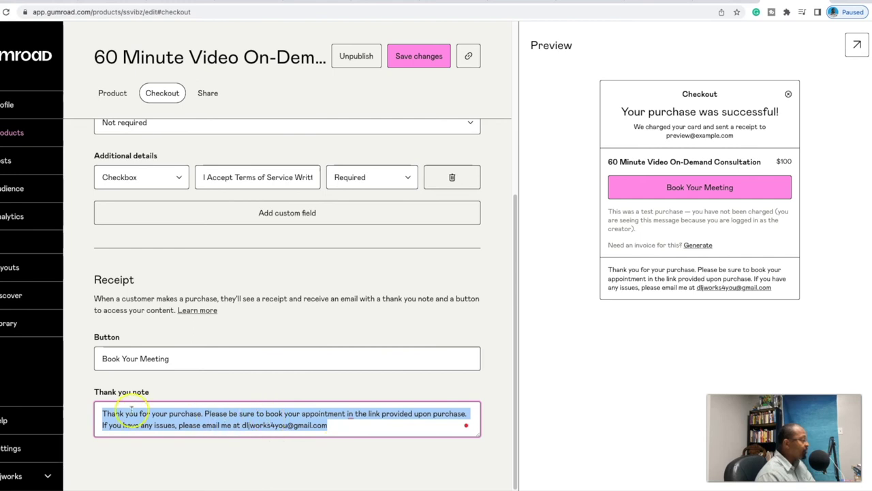
pyautogui.click(250, 379)
pyautogui.scroll(2, 380, 381)
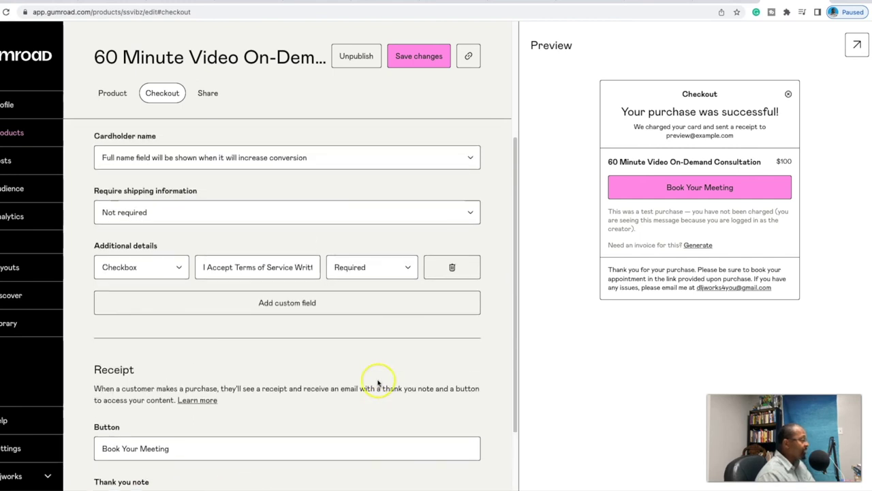
pyautogui.scroll(2, 379, 382)
pyautogui.scroll(-4, 379, 368)
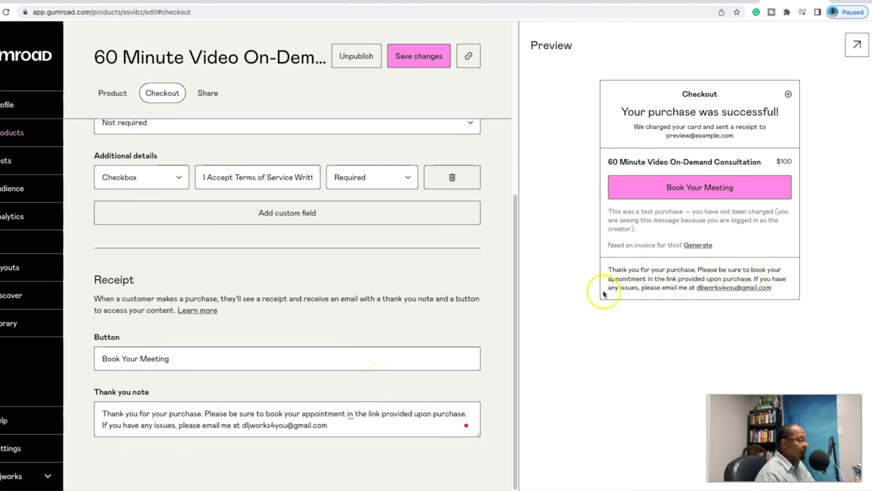
# Open the product's share settings and review the overlay, embed code and Gumroad profile options
pyautogui.click(209, 94)
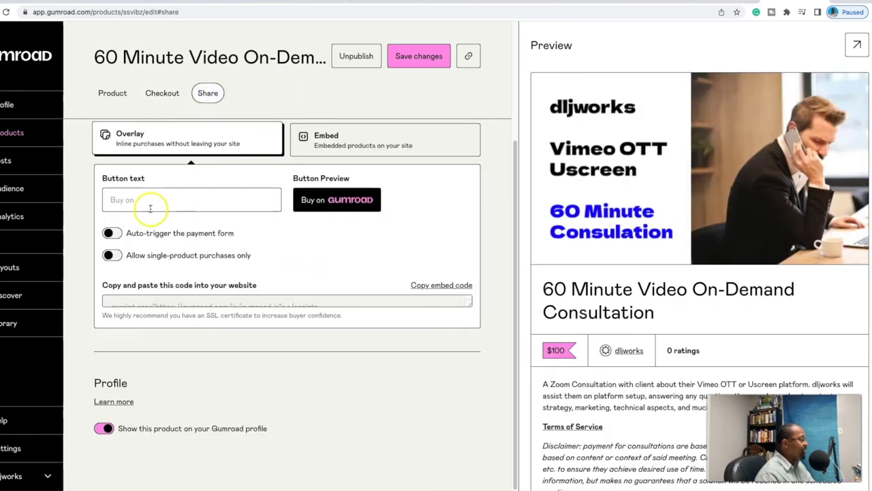
pyautogui.scroll(-5, 625, 233)
pyautogui.scroll(5, 626, 233)
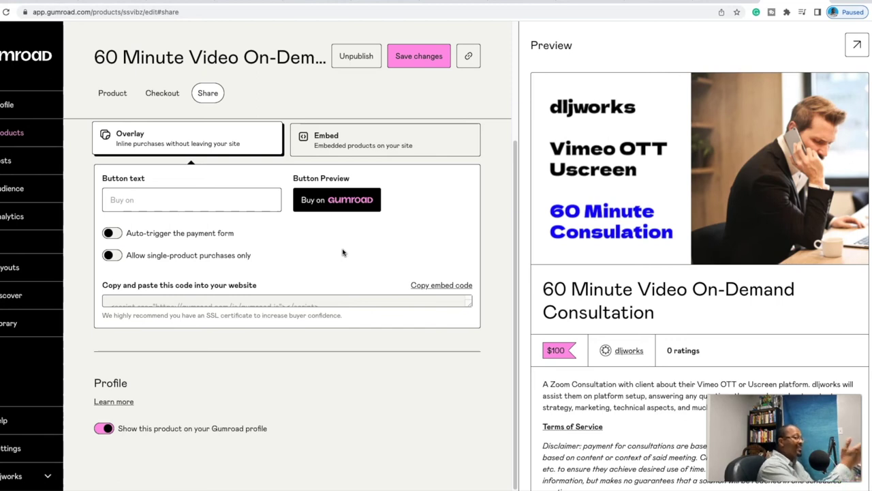
pyautogui.click(128, 134)
# Recheck the consultation's product info and content link sections, and return to the share settings
pyautogui.click(112, 93)
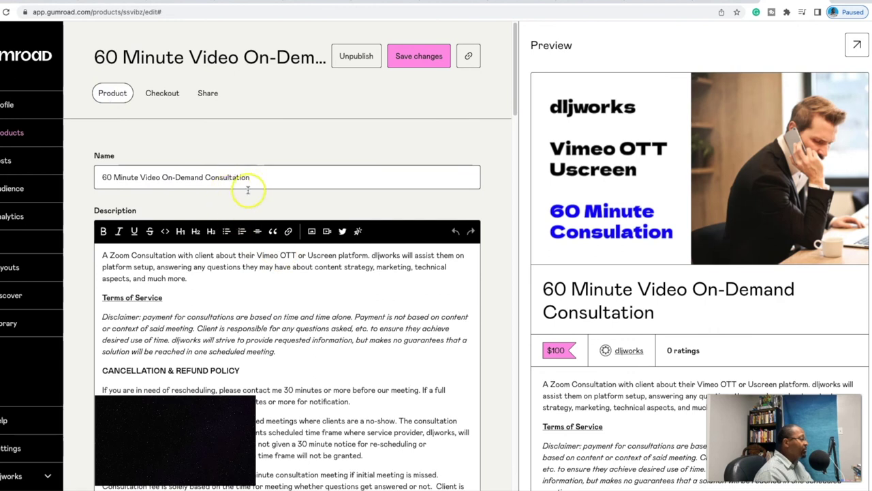
pyautogui.scroll(-10, 279, 225)
pyautogui.scroll(-12, 279, 214)
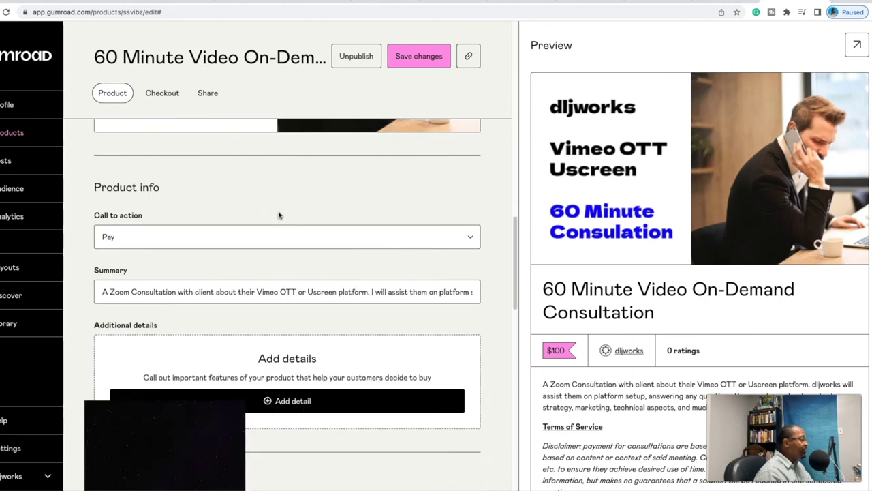
pyautogui.scroll(-1, 279, 215)
pyautogui.click(245, 250)
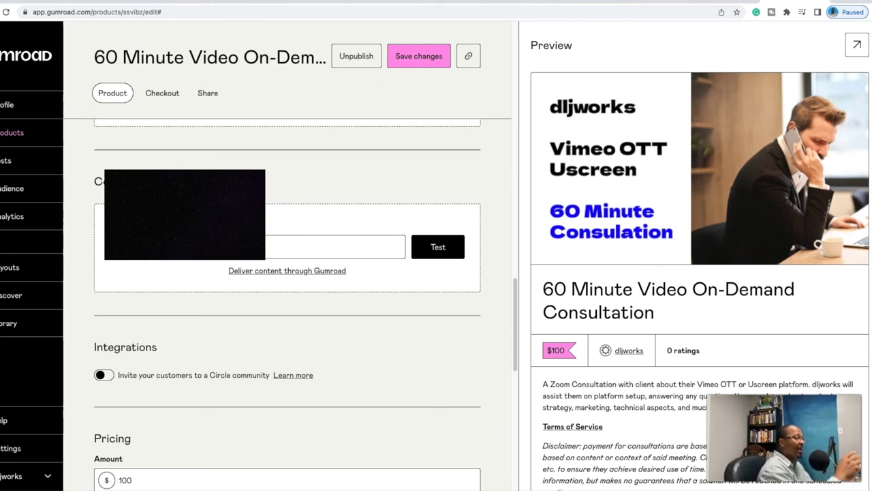
pyautogui.click(207, 93)
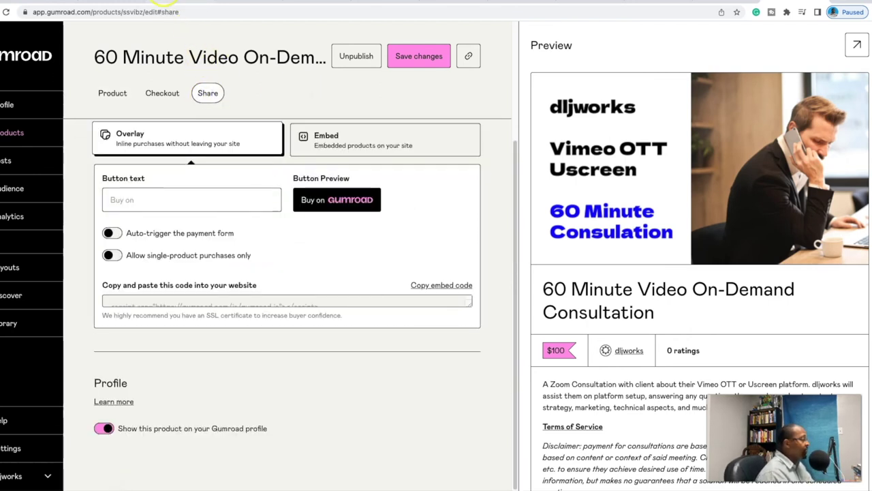
# Open the live 60 Minute Video On-Demand Consultation page from the product editor's preview
pyautogui.click(239, 3)
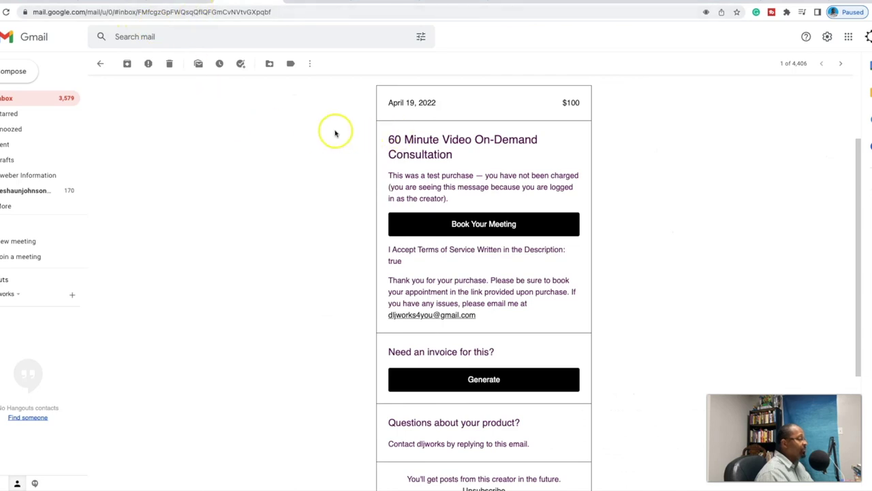
pyautogui.click(183, 2)
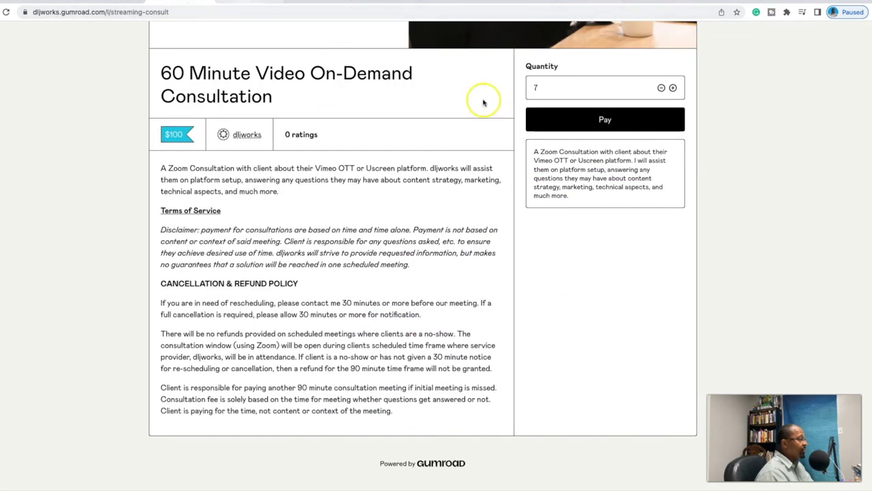
pyautogui.click(784, 4)
pyautogui.click(856, 45)
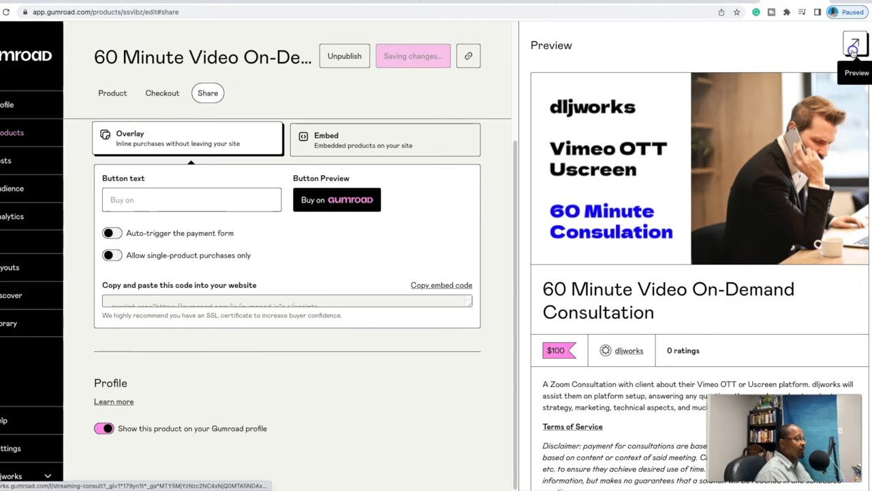
pyautogui.scroll(-4, 425, 111)
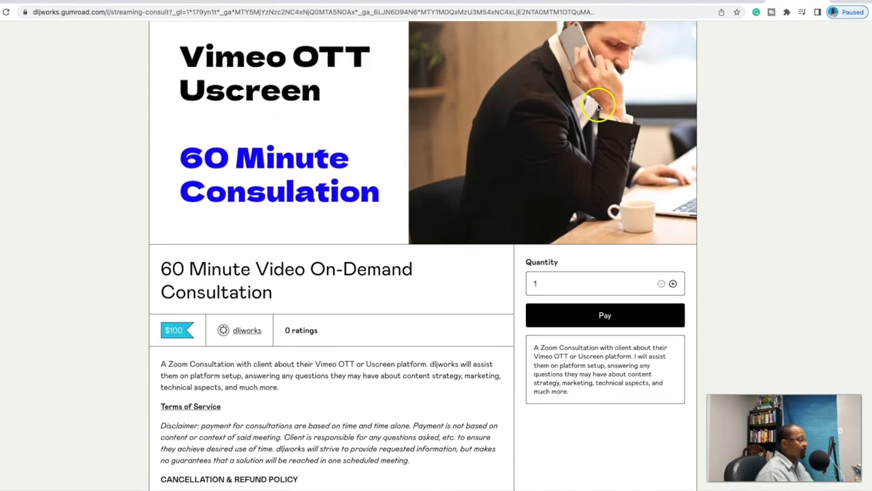
pyautogui.scroll(-1, 594, 203)
# Try raising the consultation's purchase quantity and return it to 1
pyautogui.click(673, 140)
pyautogui.click(673, 140)
pyautogui.click(661, 140)
pyautogui.click(661, 140)
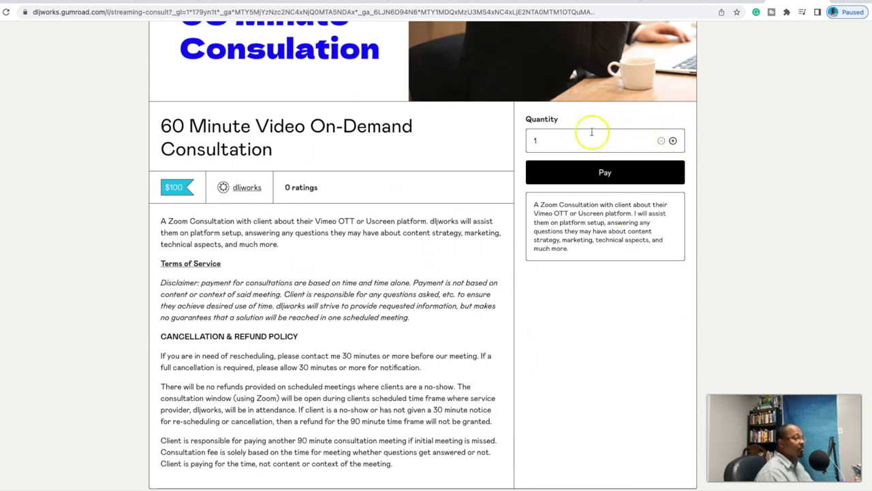
pyautogui.scroll(1, 600, 273)
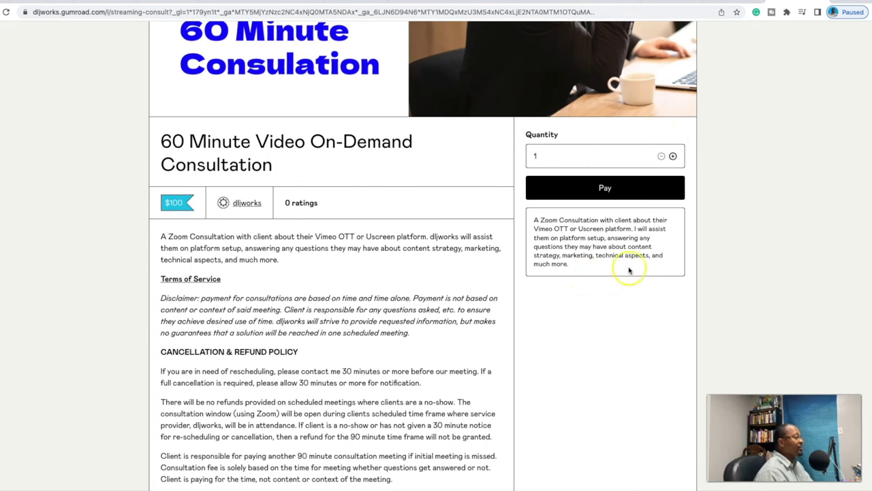
# Check out one consultation as a test purchase, accepting the terms of service written in the description
pyautogui.click(604, 189)
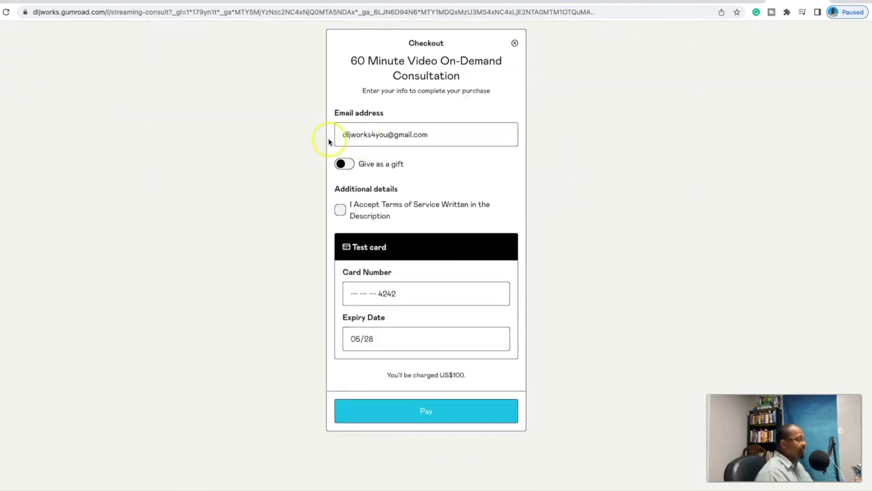
pyautogui.click(343, 209)
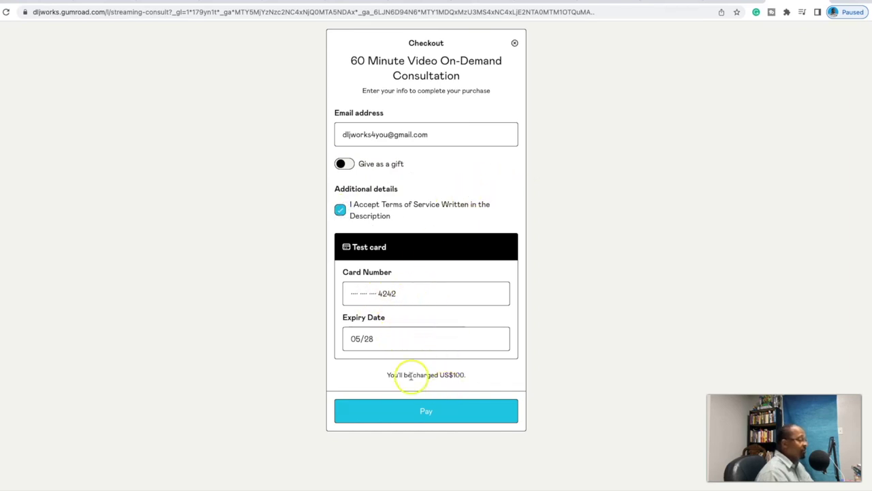
pyautogui.click(436, 418)
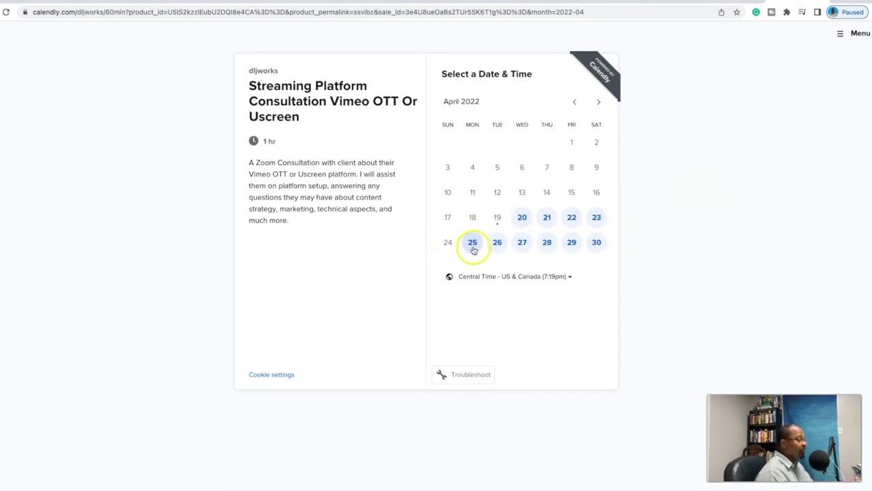
# Explore the Calendly booking page's April 20 and April 21 time slots and the May 2022 calendar, ending on April 21
pyautogui.click(546, 217)
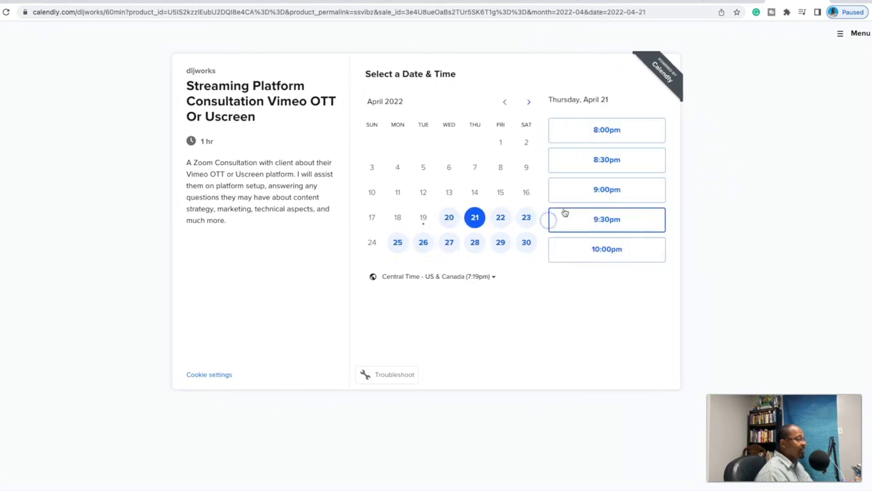
pyautogui.click(607, 131)
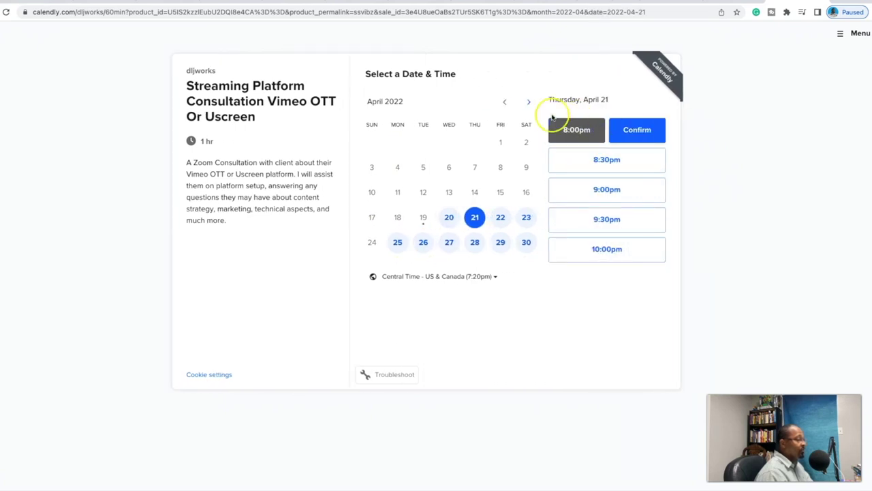
pyautogui.click(528, 102)
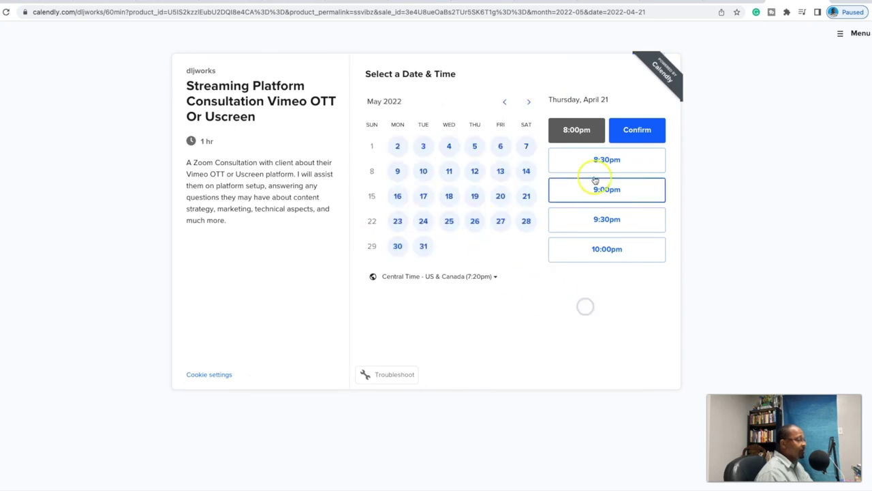
pyautogui.click(504, 103)
pyautogui.click(450, 221)
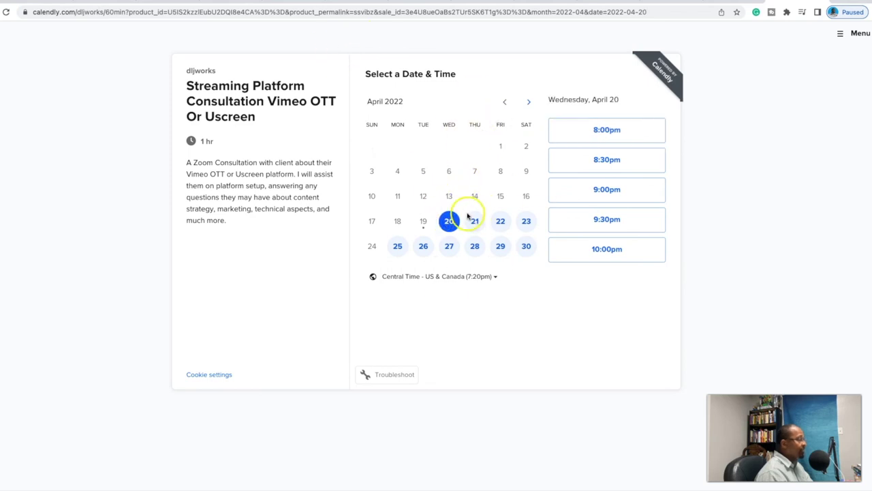
pyautogui.click(475, 221)
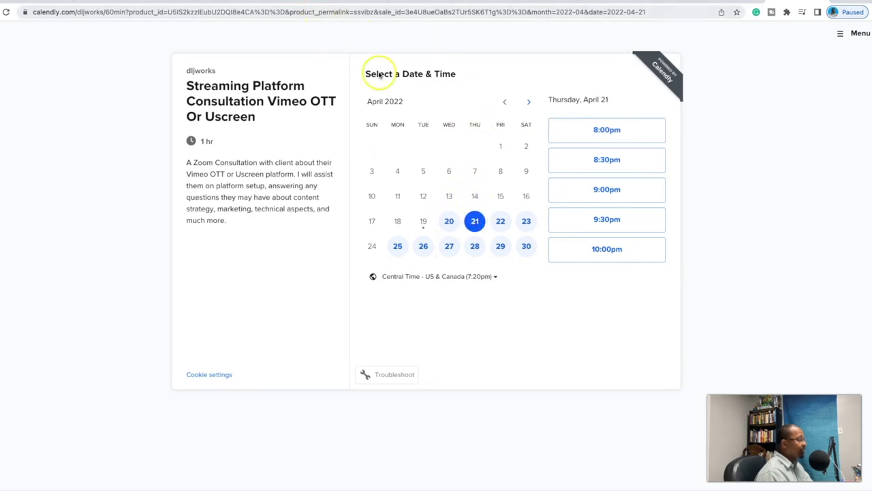
# Switch to Gmail, refresh the inbox and review the newest consultation purchase email's Book Your Meeting and invoice options
pyautogui.click(229, 6)
pyautogui.click(38, 101)
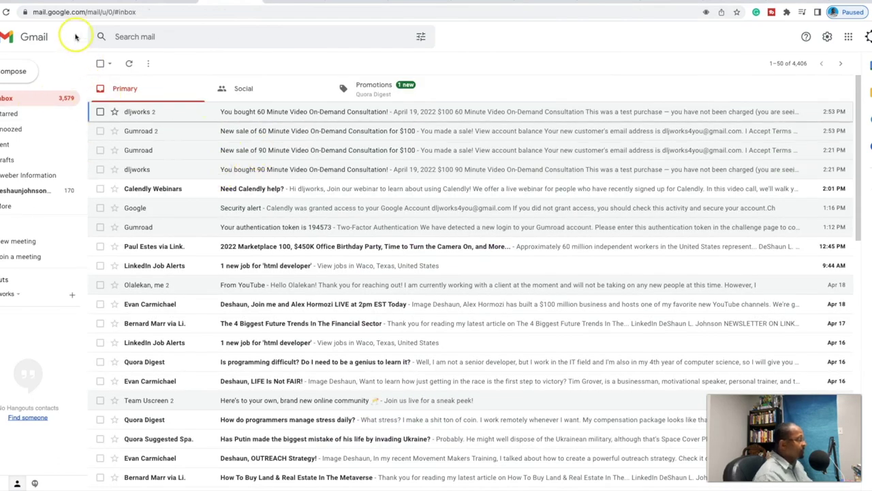
pyautogui.click(6, 11)
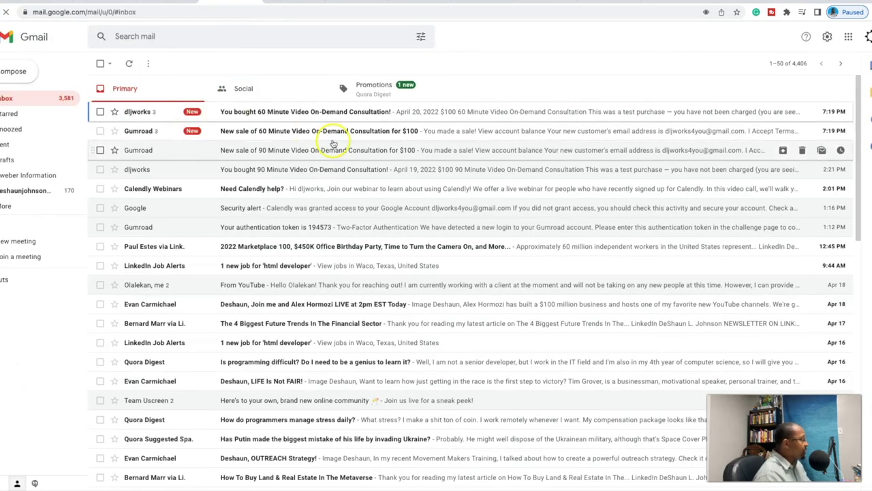
pyautogui.click(327, 111)
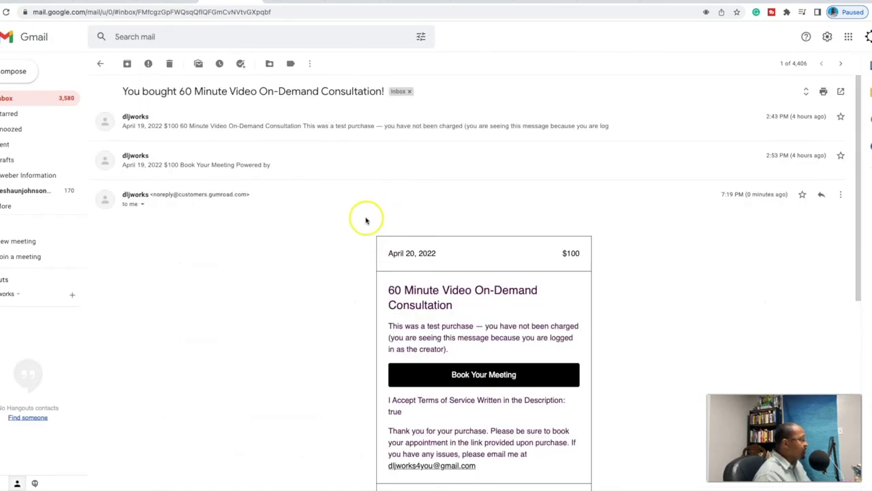
pyautogui.scroll(-2, 362, 214)
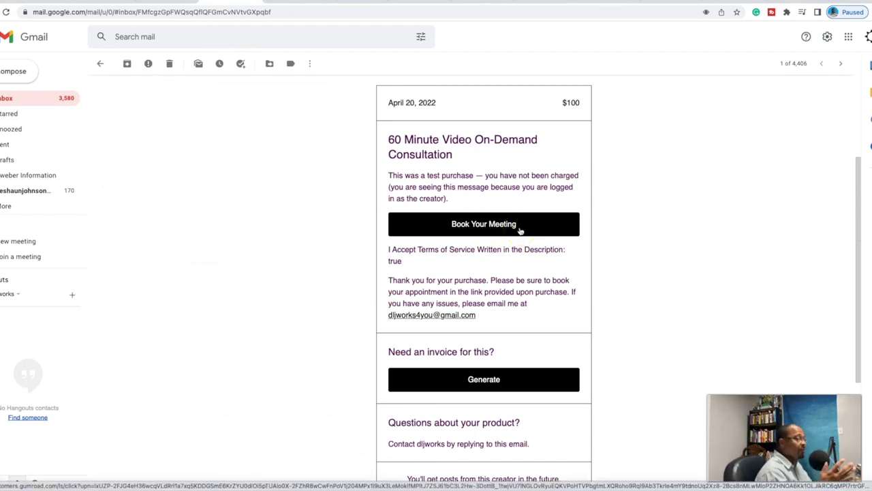
pyautogui.click(500, 368)
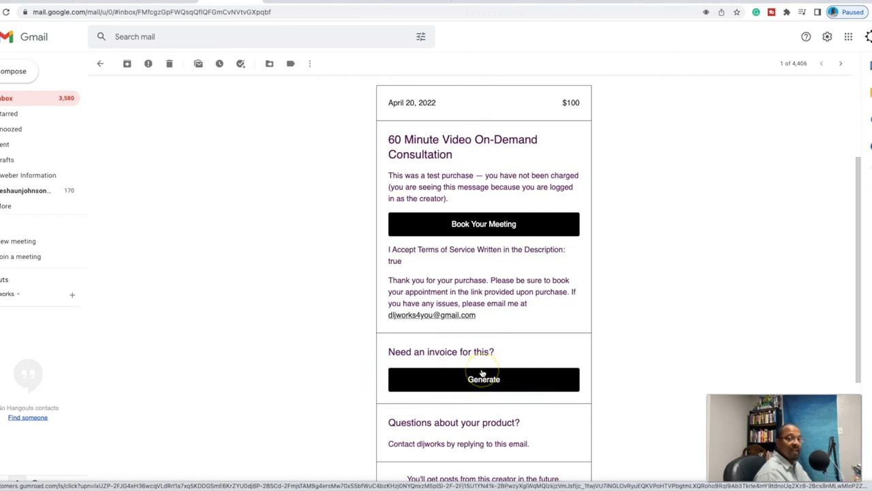
# Return to the published consultation page on Gumroad and review its description and terms
pyautogui.click(470, 225)
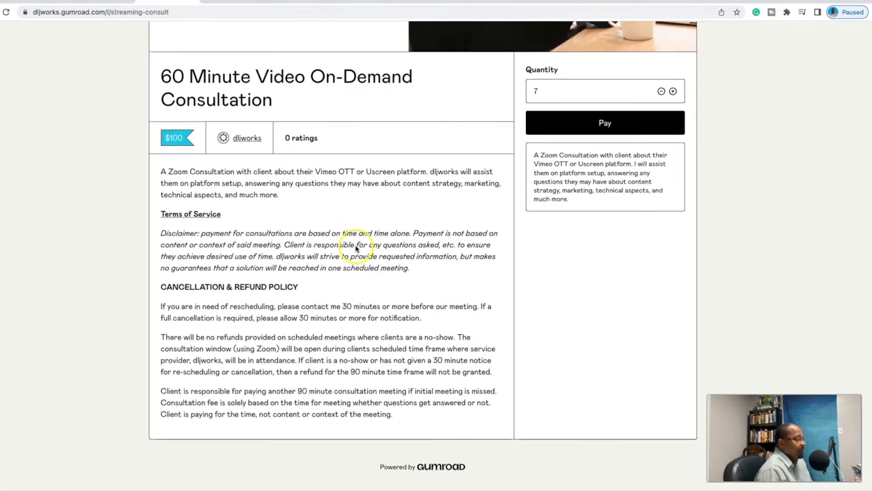
pyautogui.scroll(2, 354, 246)
pyautogui.scroll(-1, 361, 253)
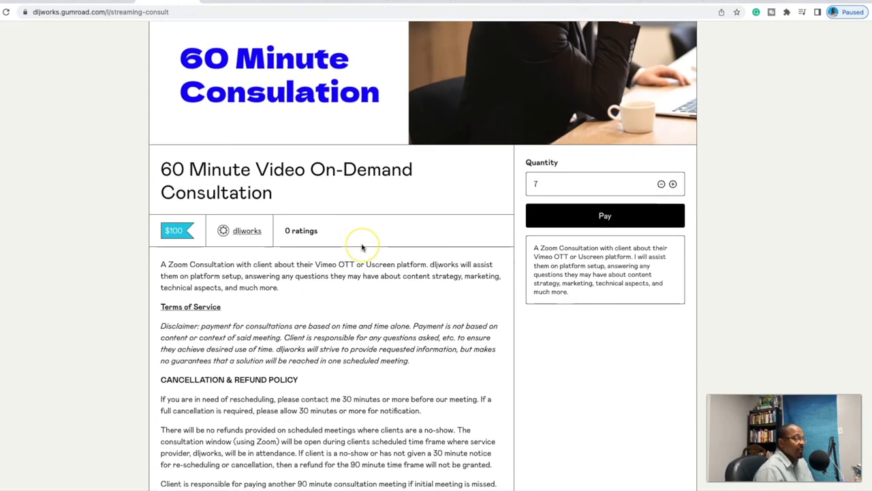